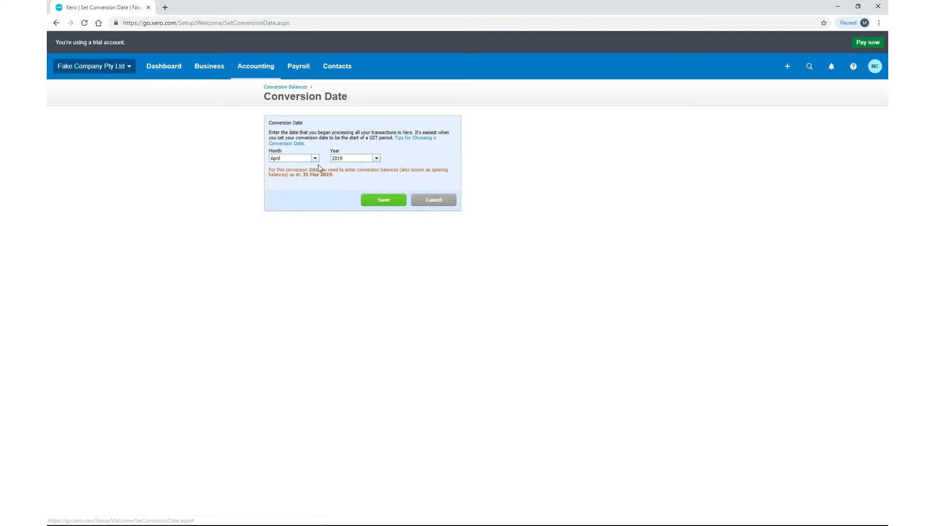
- Set the conversion date to April 2019 and save it
{"action": "left_click", "coordinate": [376, 159]}
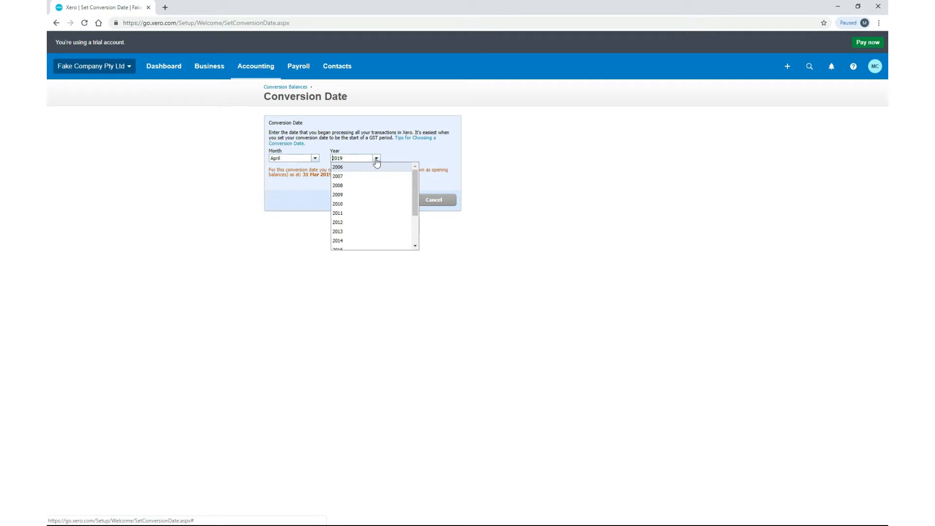
{"action": "left_click", "coordinate": [377, 160]}
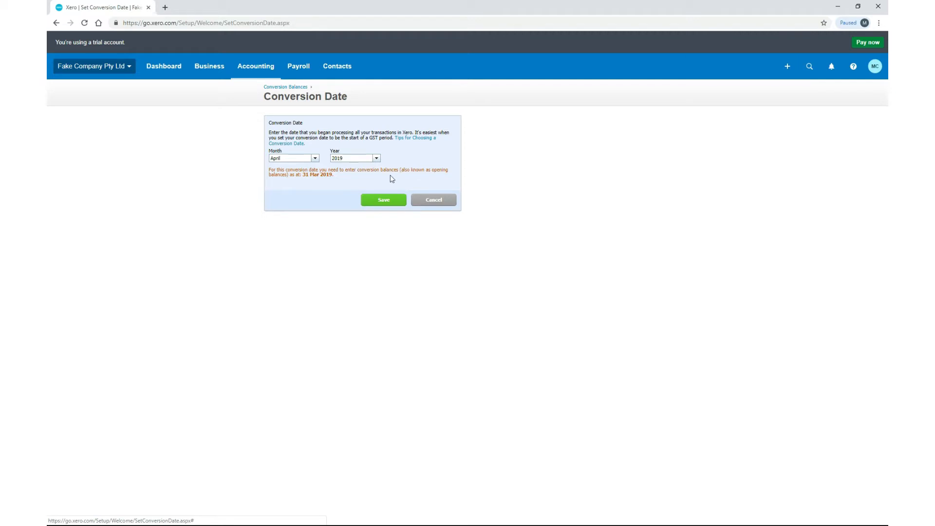
{"action": "left_click", "coordinate": [315, 160]}
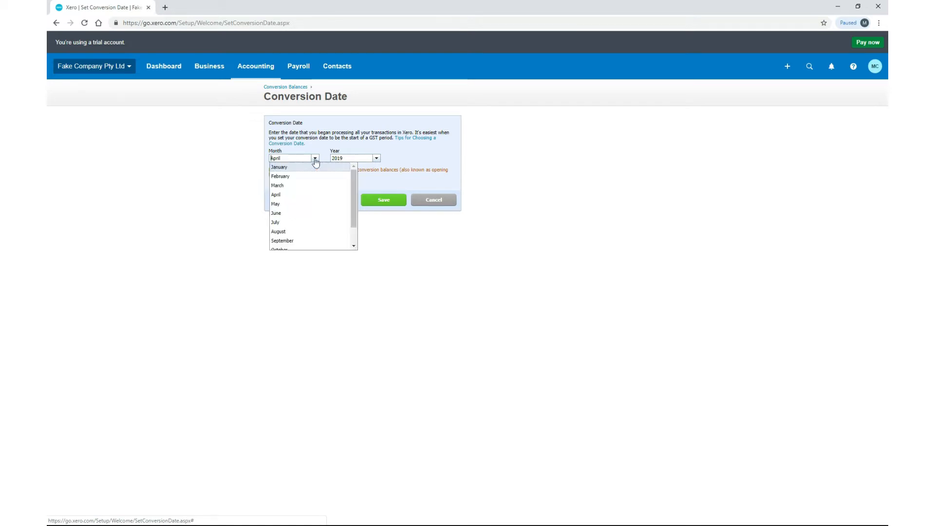
{"action": "left_click", "coordinate": [299, 205]}
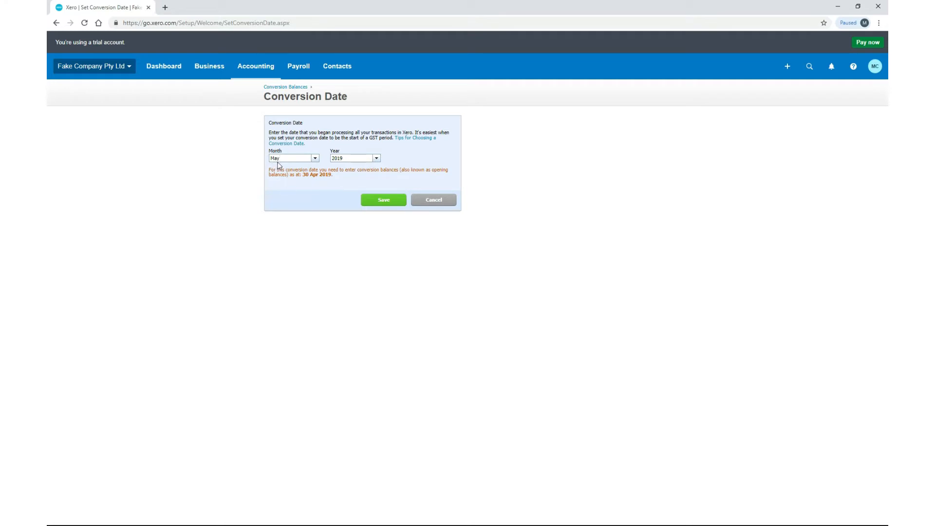
{"action": "left_click", "coordinate": [316, 159]}
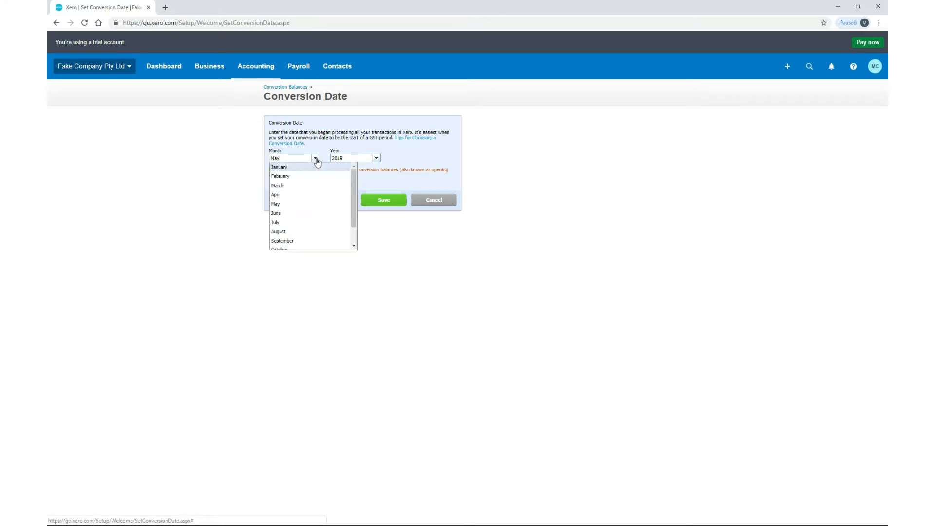
{"action": "left_click", "coordinate": [292, 195]}
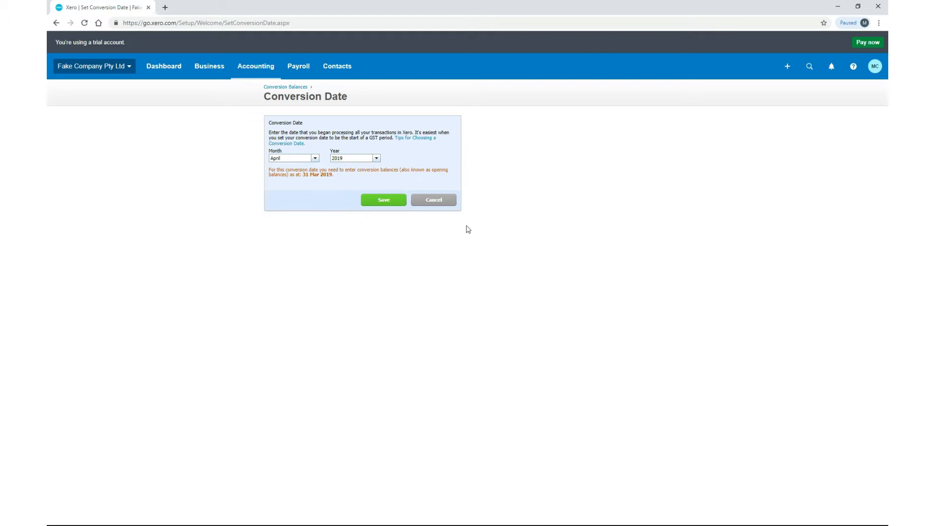
{"action": "left_click", "coordinate": [384, 201]}
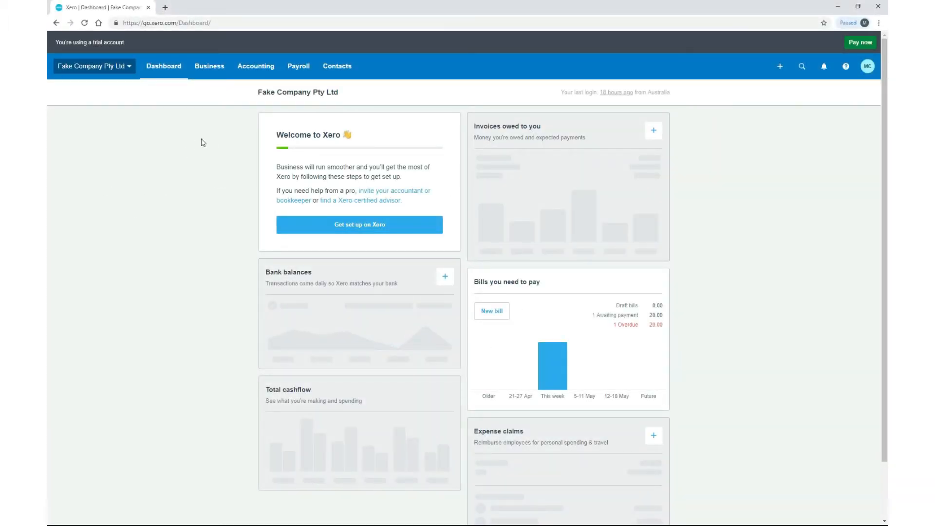
- Open the conversion balances page from the advanced accounting settings
{"action": "left_click", "coordinate": [256, 70]}
{"action": "left_click", "coordinate": [264, 130]}
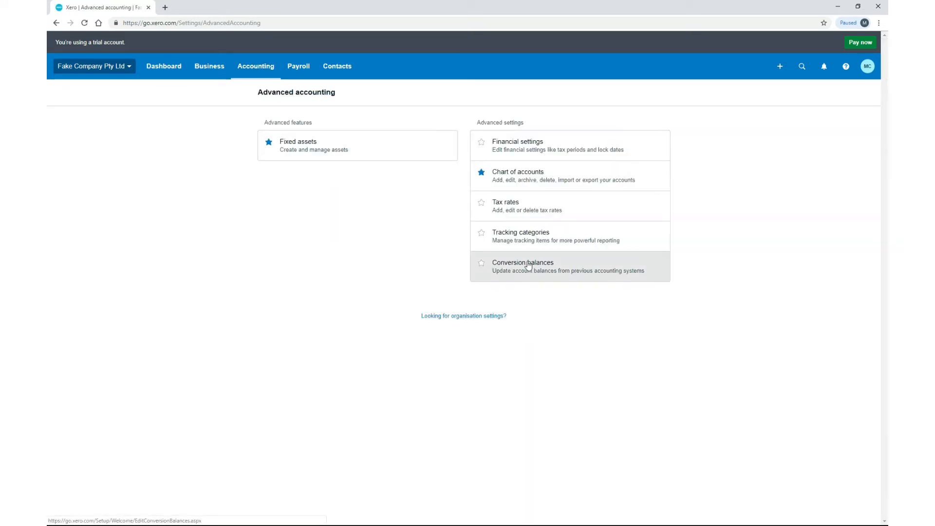
{"action": "left_click", "coordinate": [528, 266]}
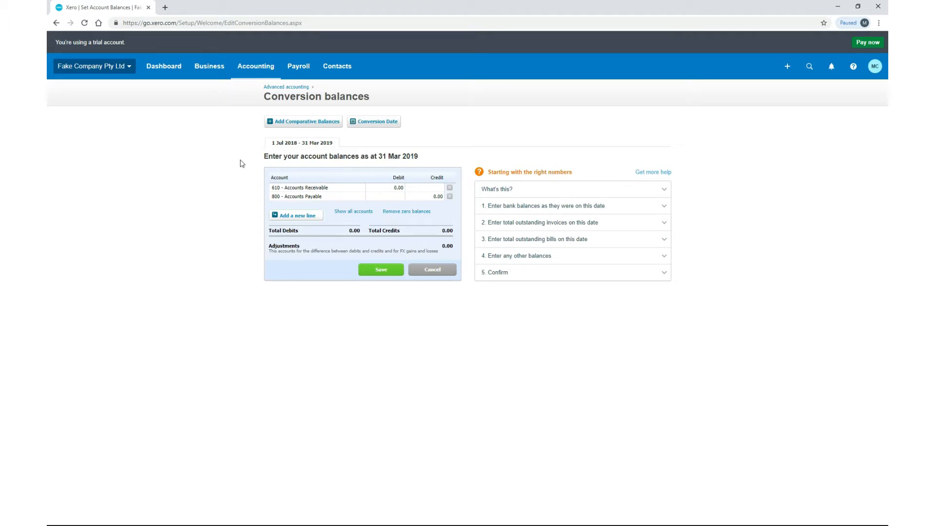
- Start adding a new bank account with ANZ (AU) as the bank
{"action": "left_click", "coordinate": [268, 67]}
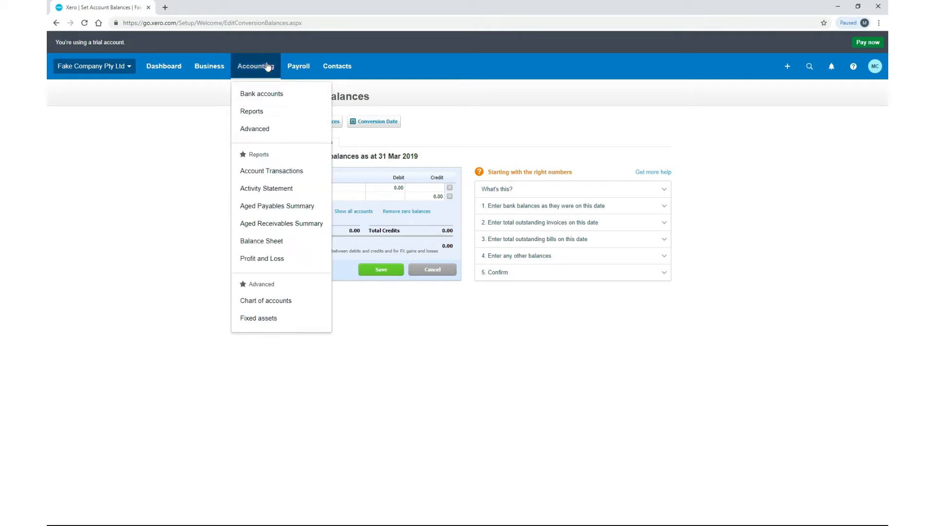
{"action": "left_click", "coordinate": [266, 93]}
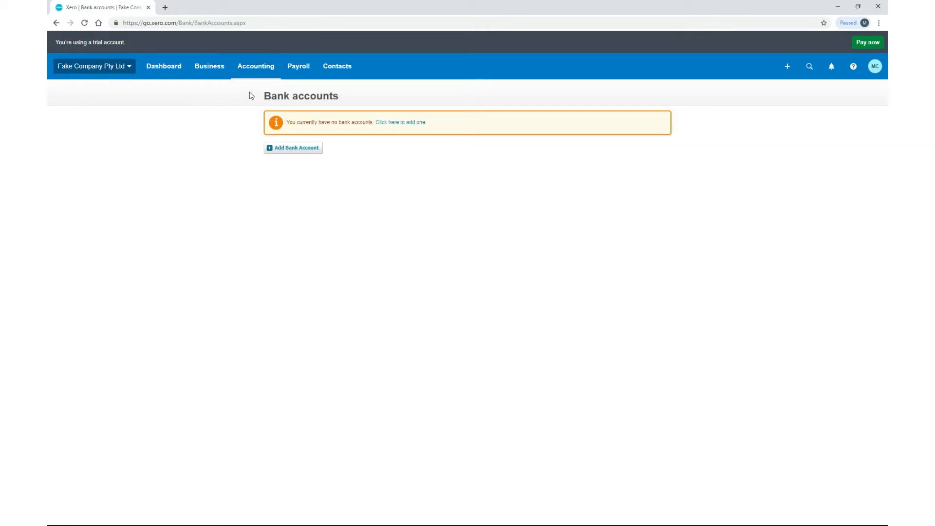
{"action": "left_click", "coordinate": [300, 153]}
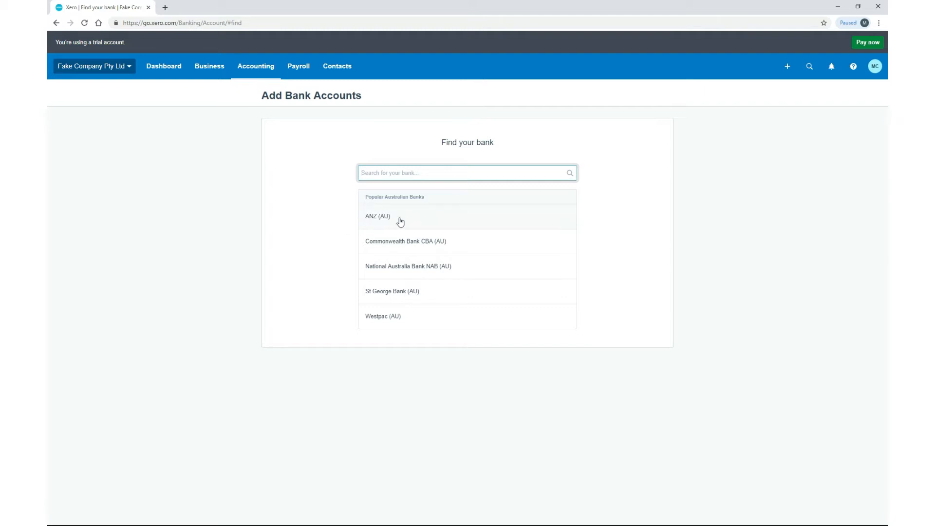
{"action": "left_click", "coordinate": [420, 222]}
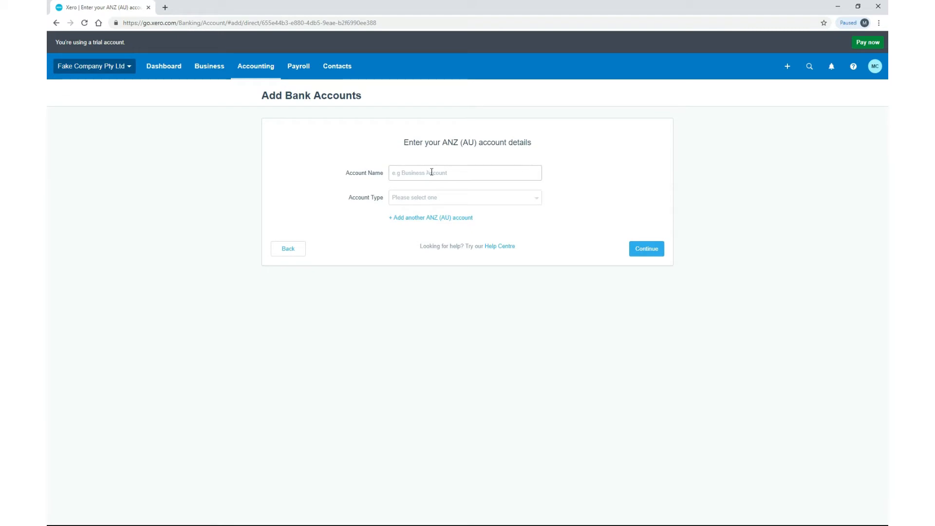
- Add the account as Business Bank Account, type Everyday (day-to-day), with its account number and AUD currency
{"action": "left_click", "coordinate": [433, 172]}
{"action": "type", "text": "Business Bank Account"}
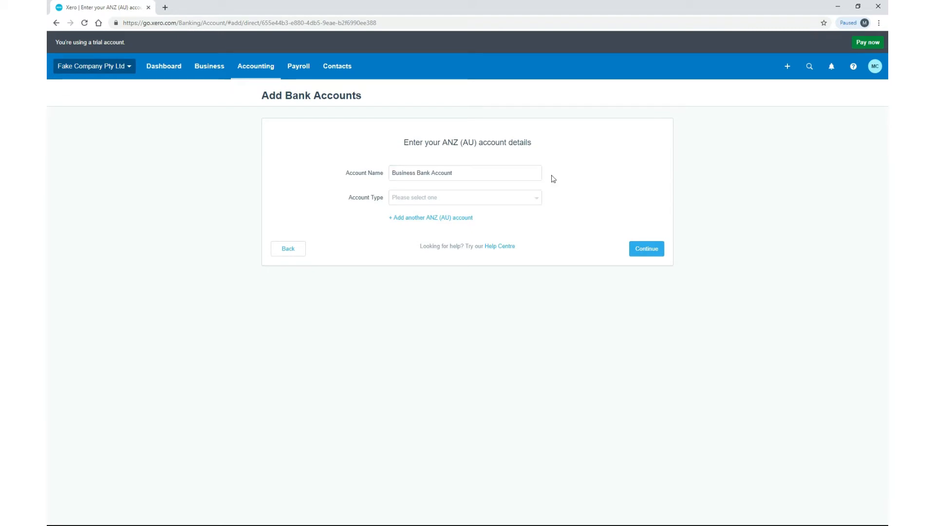
{"action": "left_click", "coordinate": [538, 201]}
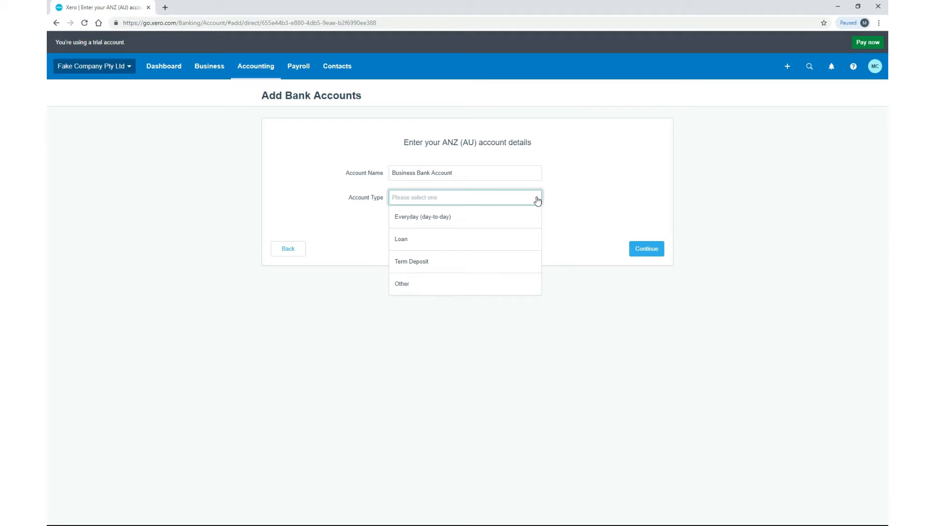
{"action": "left_click", "coordinate": [449, 219]}
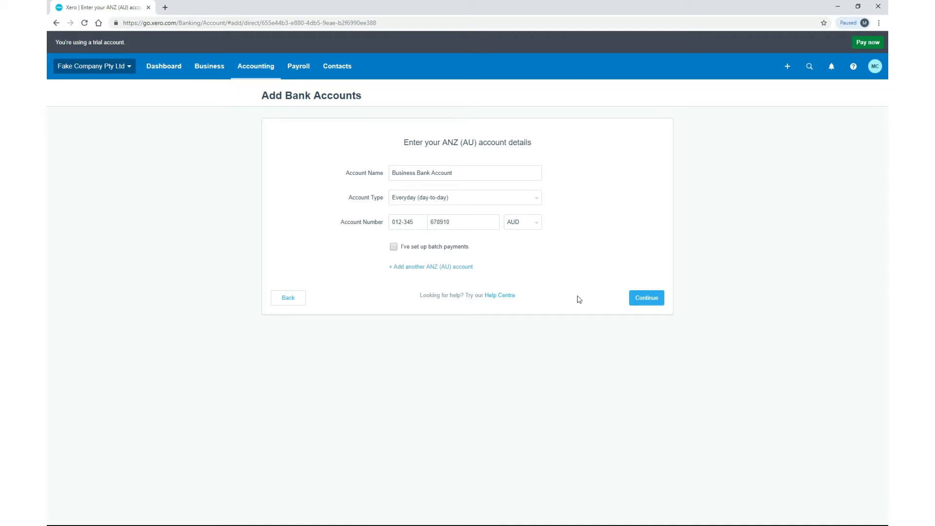
{"action": "left_click", "coordinate": [638, 301]}
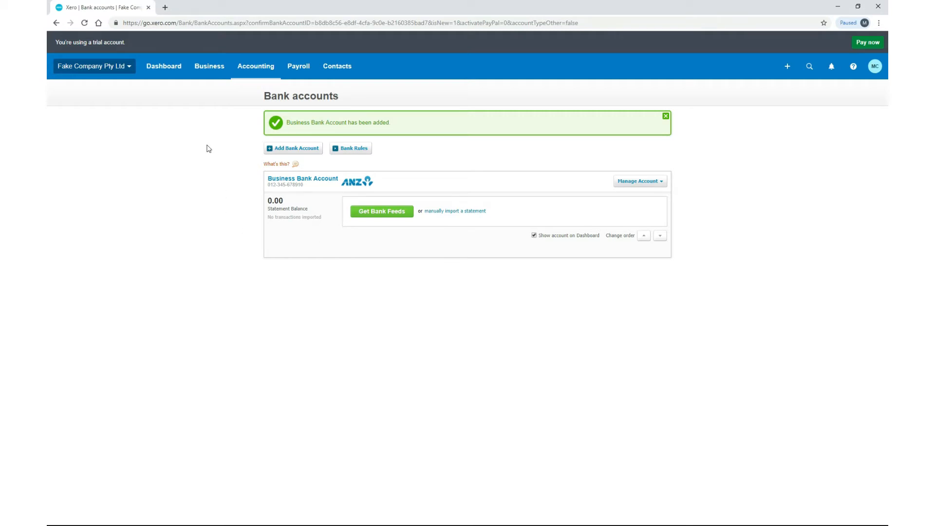
- Enter a 10,000.00 debit conversion balance for Business Bank Account and save the balances
{"action": "left_click", "coordinate": [262, 71]}
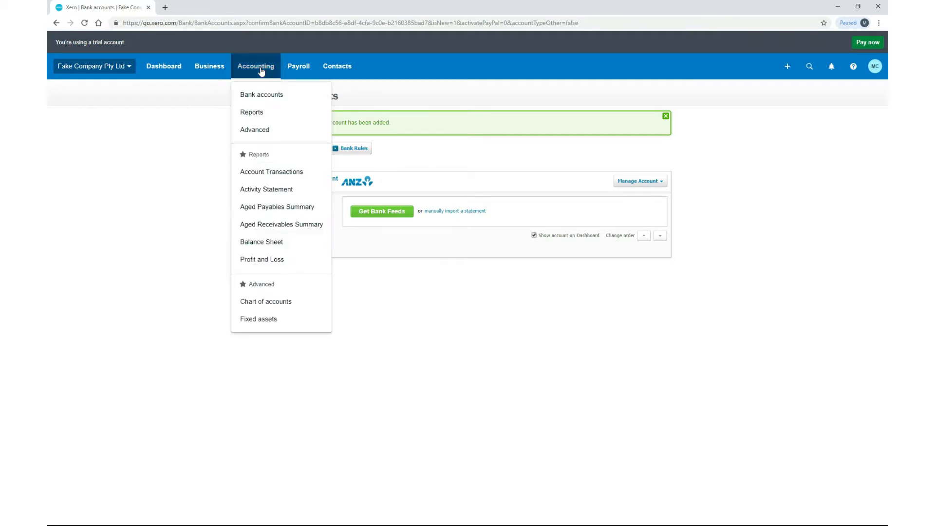
{"action": "left_click", "coordinate": [267, 132]}
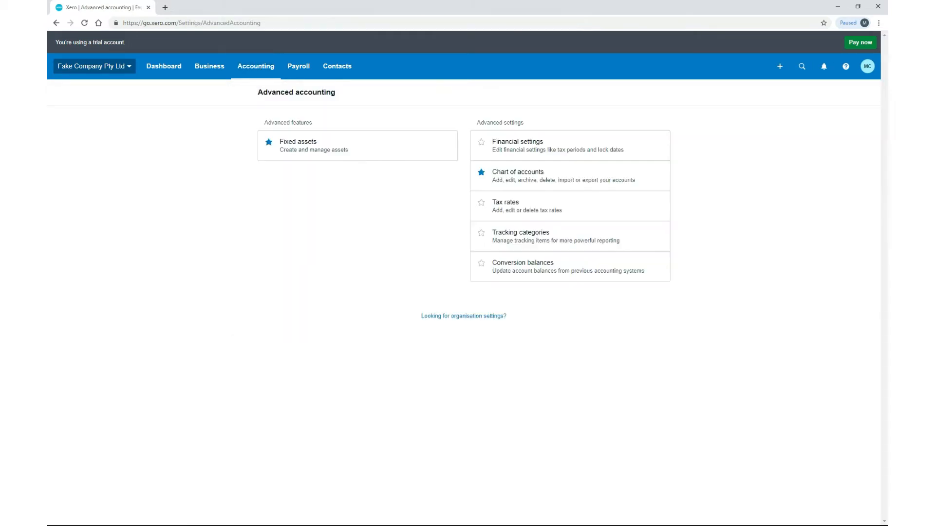
{"action": "left_click", "coordinate": [548, 272]}
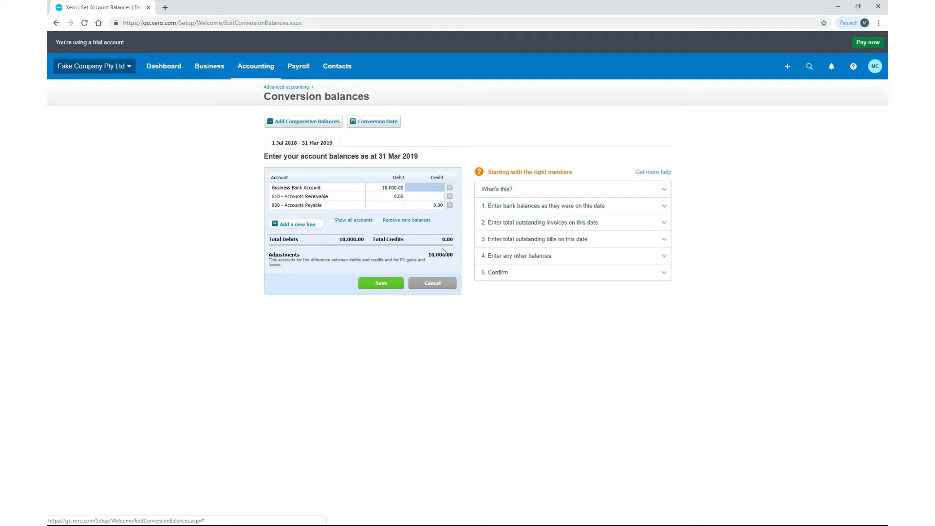
{"action": "left_click", "coordinate": [381, 284]}
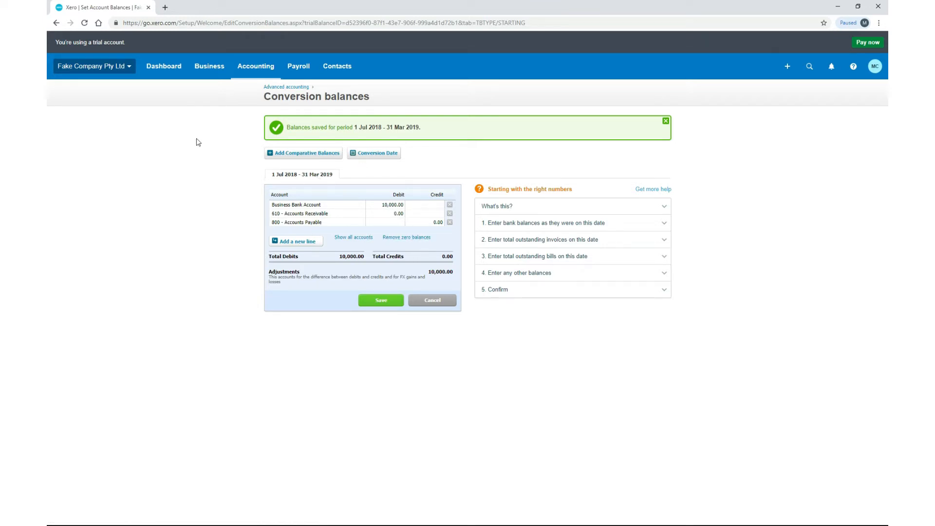
- Open the bank accounts overview to check the statement balance of Business Bank Account
{"action": "left_click", "coordinate": [265, 71]}
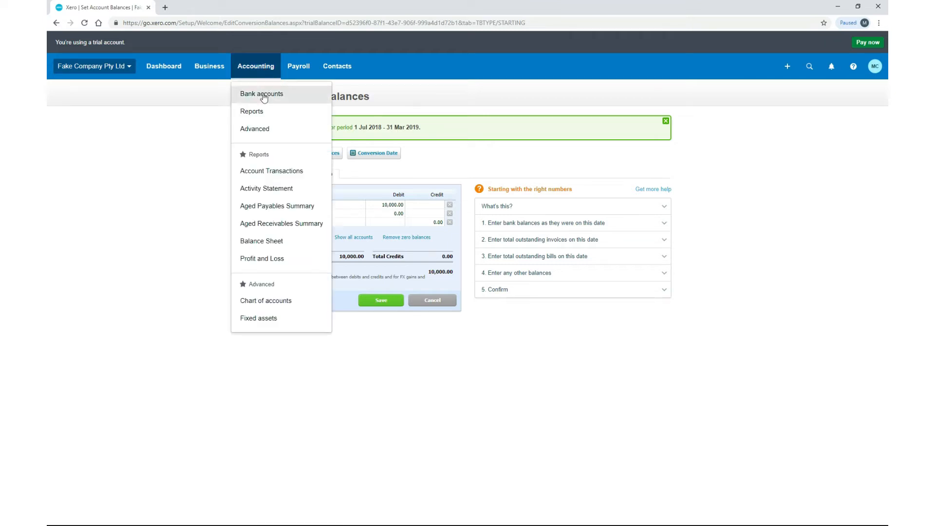
{"action": "left_click", "coordinate": [264, 93]}
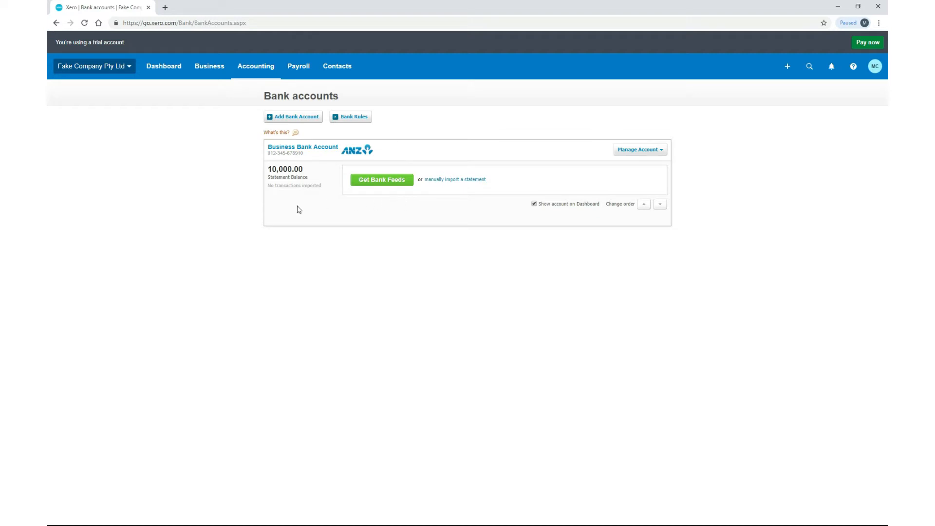
- Switch to the Demo Company (AU) organisation to view its dashboard, and return to Fake Company Pty Ltd
{"action": "left_click", "coordinate": [130, 71]}
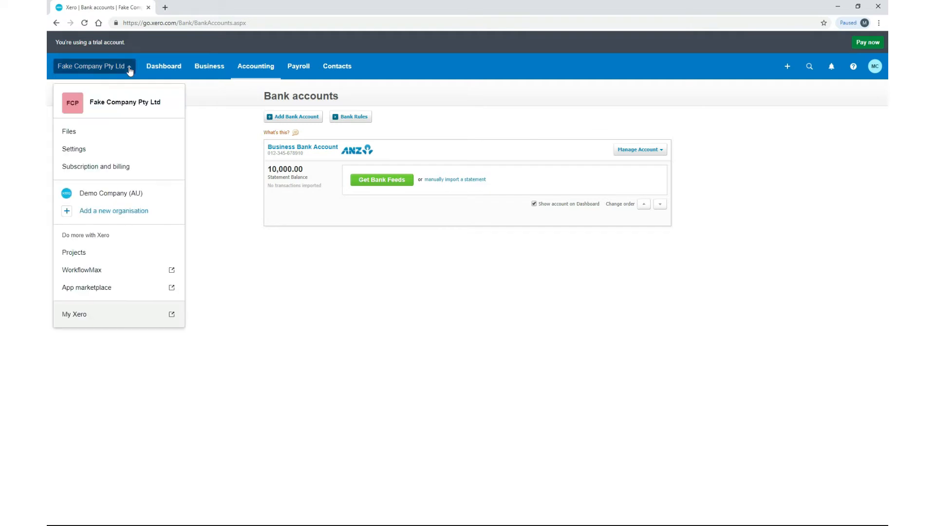
{"action": "left_click", "coordinate": [107, 191]}
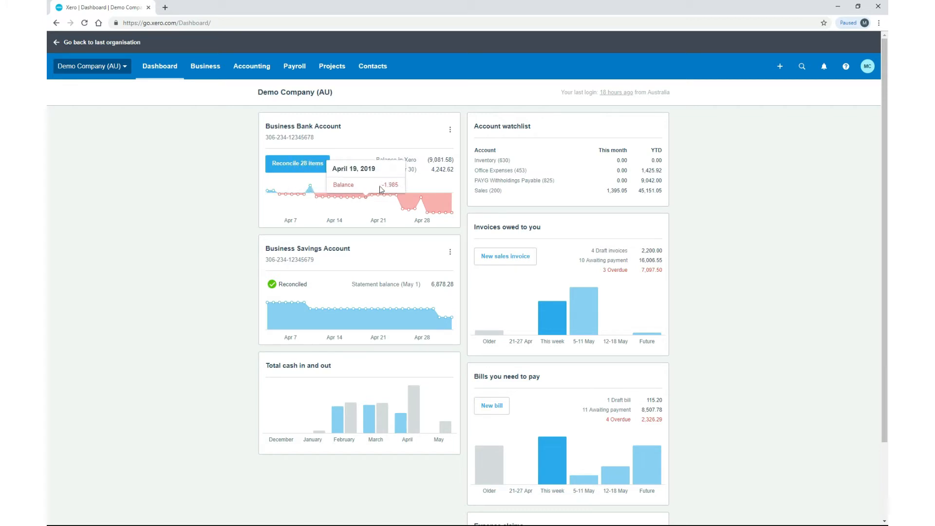
{"action": "mouse_move", "coordinate": [455, 189]}
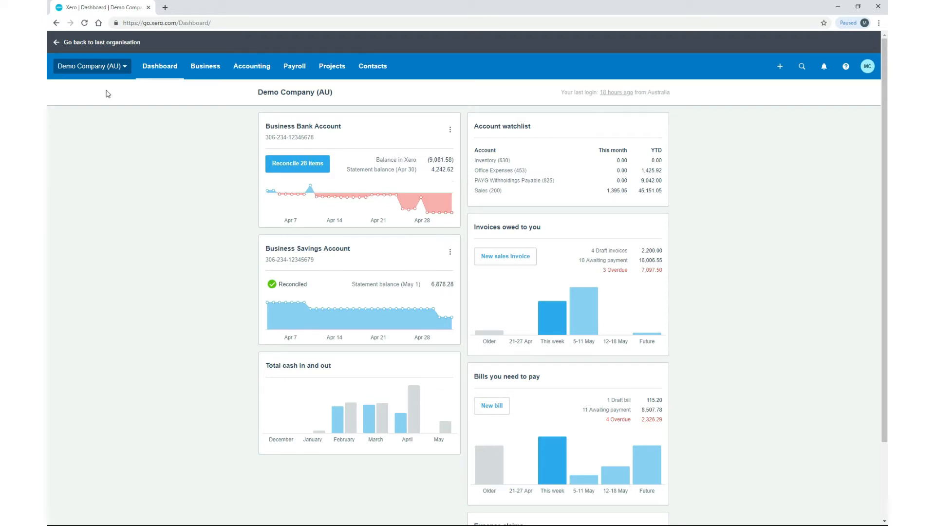
{"action": "left_click", "coordinate": [122, 68]}
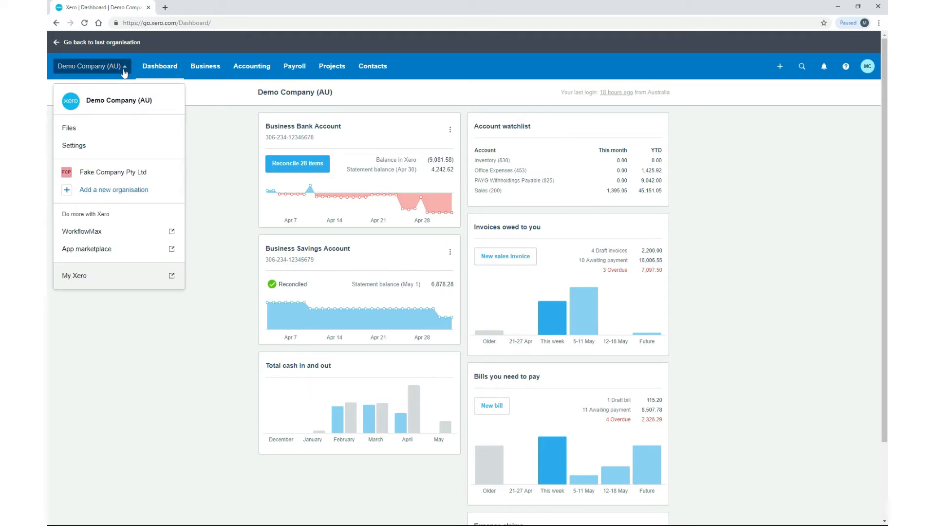
{"action": "left_click", "coordinate": [103, 173]}
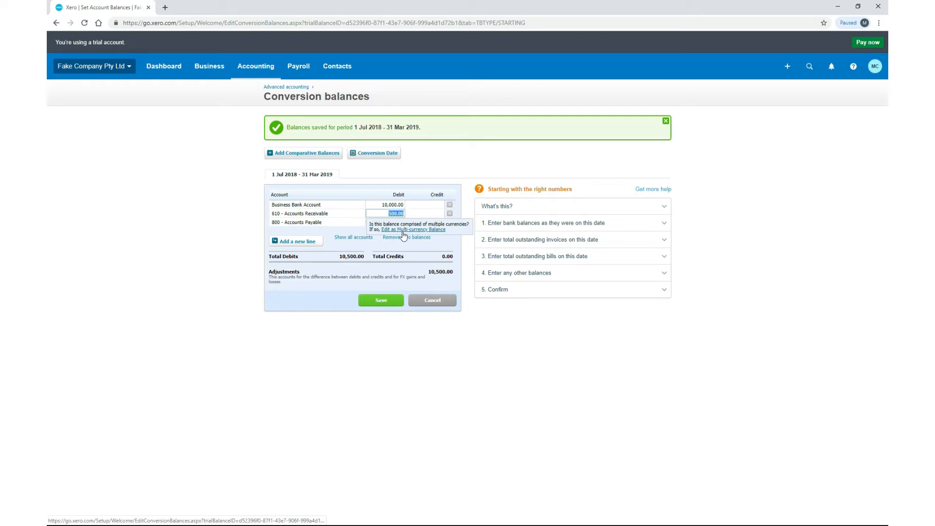
- Set the Accounts Receivable debit conversion balance to 500.00 and save the balances
{"action": "key", "text": "Tab"}
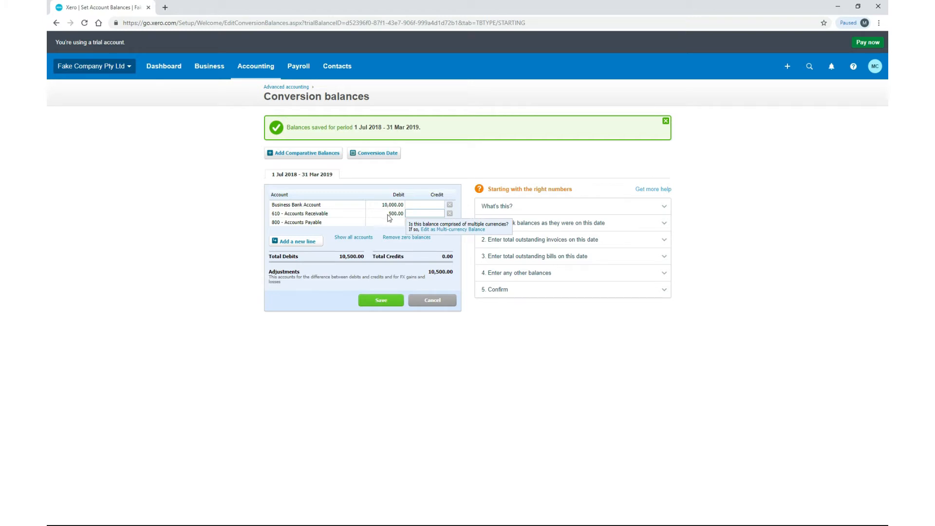
{"action": "left_click", "coordinate": [382, 301]}
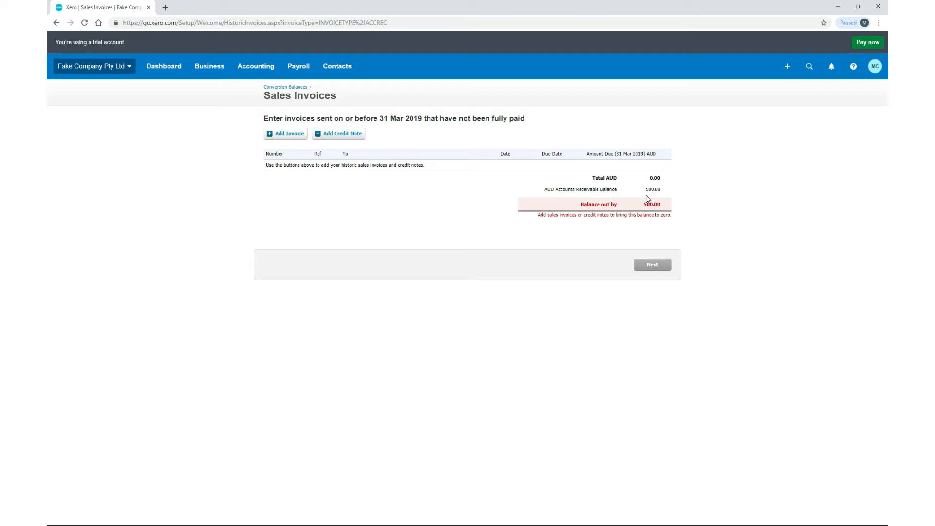
- Add an invoice to ABC Company for Consulting services at 500.00 including tax, issued 17 Mar 2019, due 31 May 2019, and mark it as done
{"action": "left_click", "coordinate": [290, 135]}
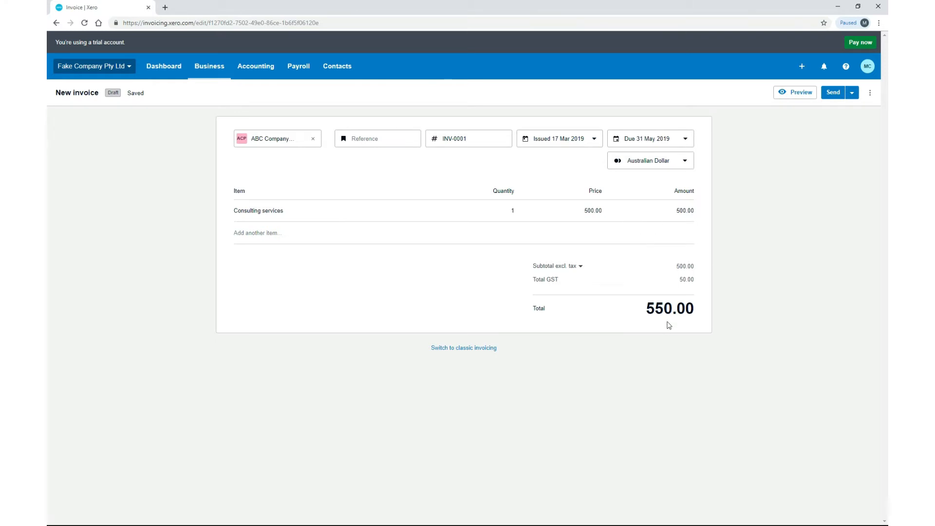
{"action": "left_click", "coordinate": [581, 266]}
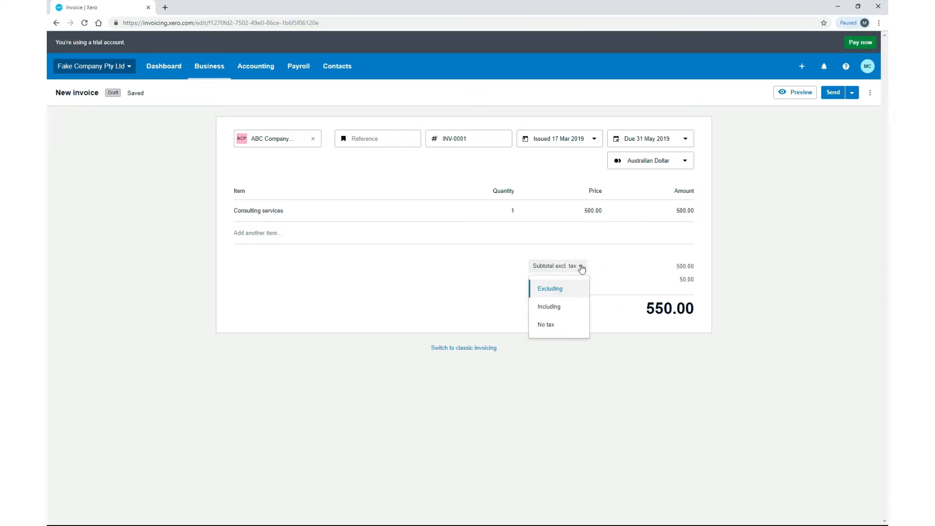
{"action": "left_click", "coordinate": [562, 306]}
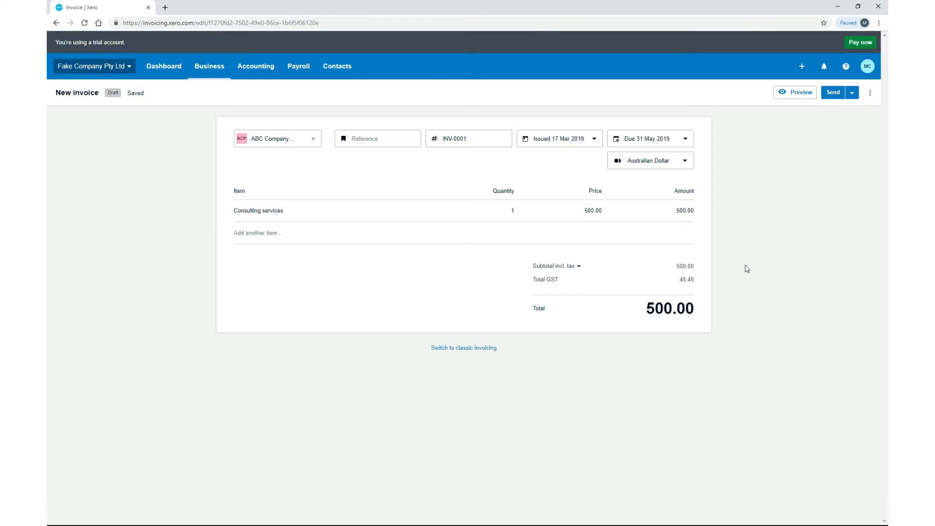
{"action": "left_click", "coordinate": [852, 97]}
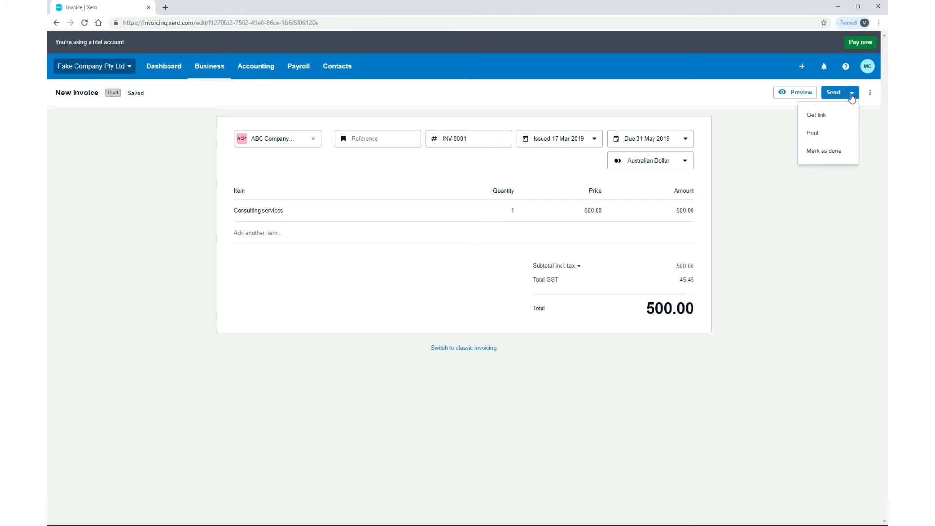
{"action": "left_click", "coordinate": [829, 152]}
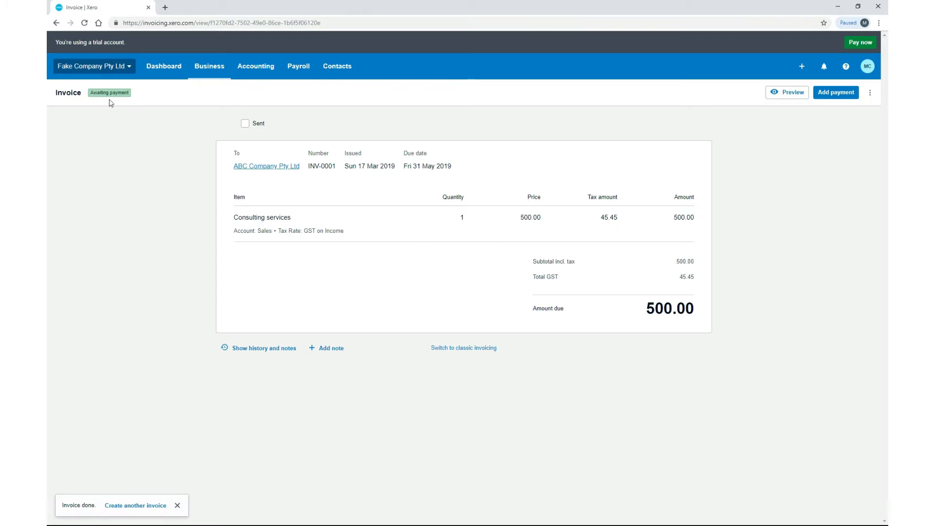
- Reopen the conversion balances in a duplicate browser tab and save them for the period ending 31 Mar 2019
{"action": "right_click", "coordinate": [129, 12]}
{"action": "left_click", "coordinate": [168, 42]}
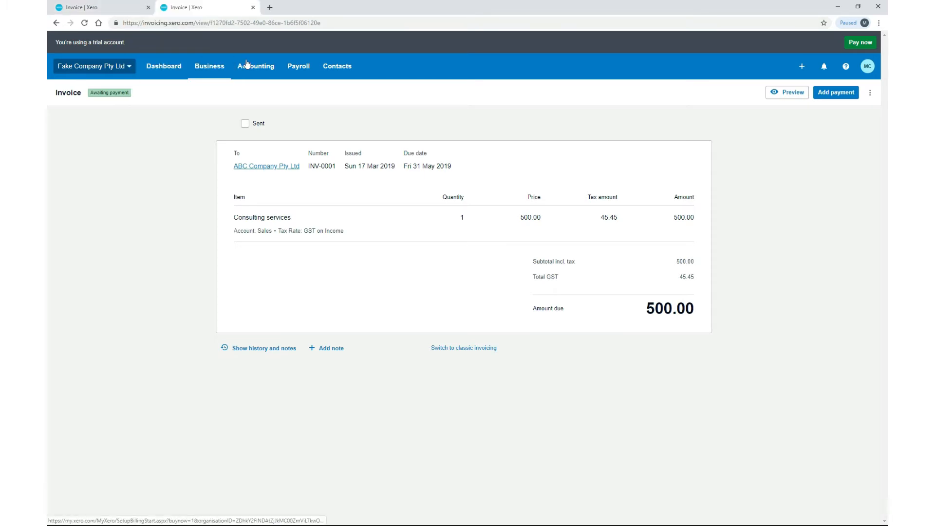
{"action": "left_click", "coordinate": [254, 68]}
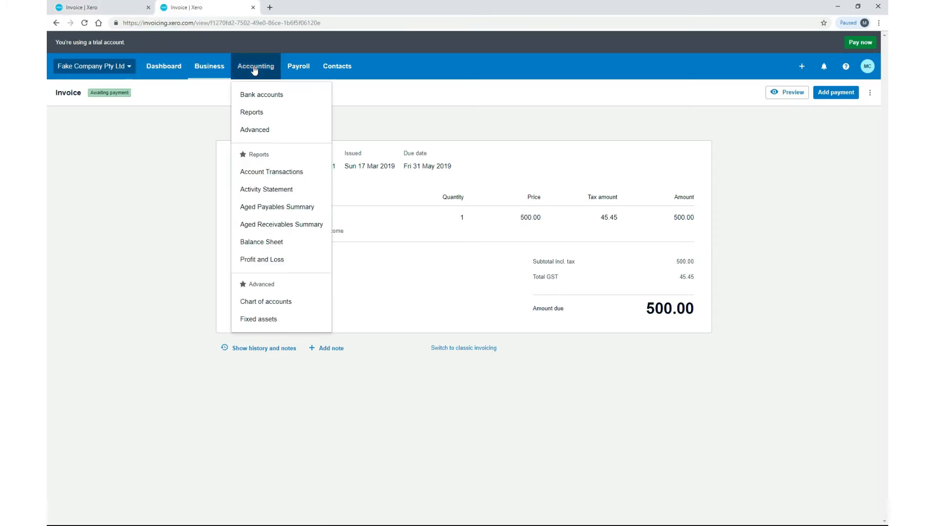
{"action": "left_click", "coordinate": [276, 131]}
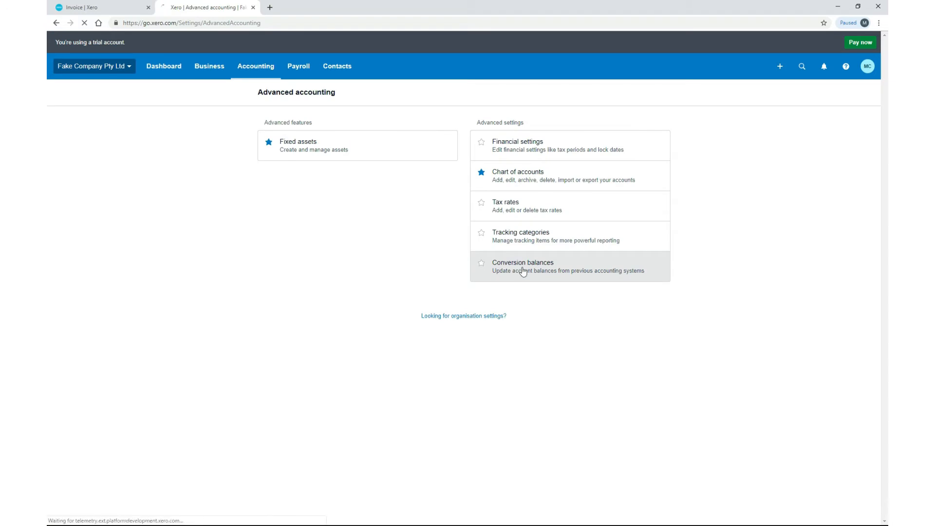
{"action": "left_click", "coordinate": [523, 270]}
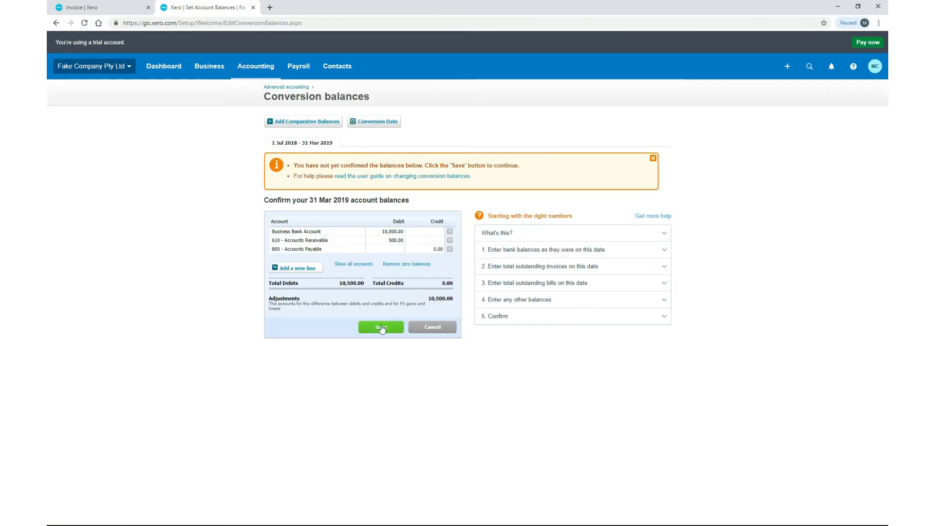
{"action": "left_click", "coordinate": [381, 327]}
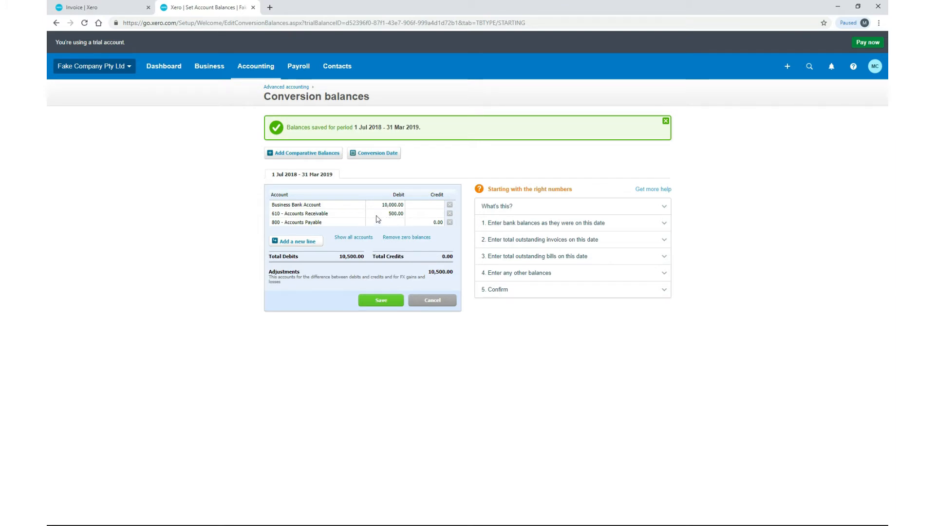
- Check the ABC Company invoice in the sales invoices list, and return to the conversion balances
{"action": "left_click", "coordinate": [111, 10]}
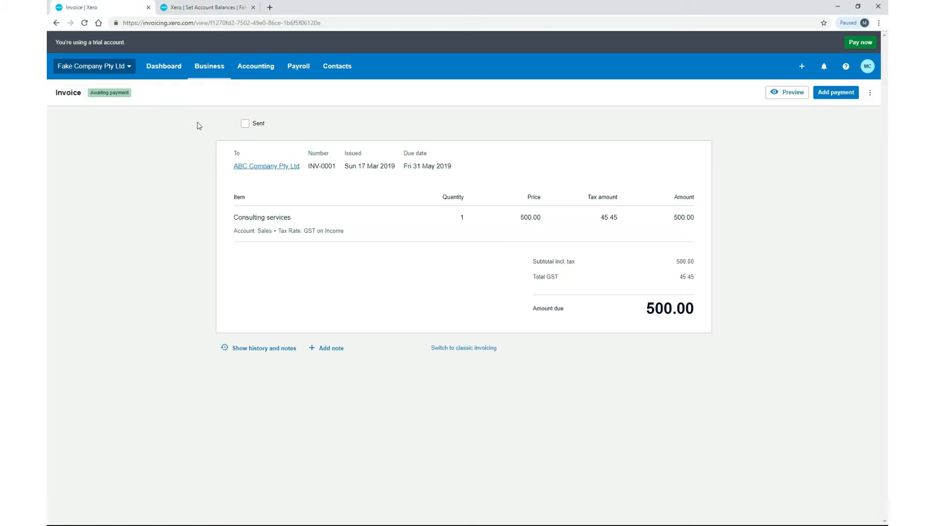
{"action": "left_click", "coordinate": [218, 74]}
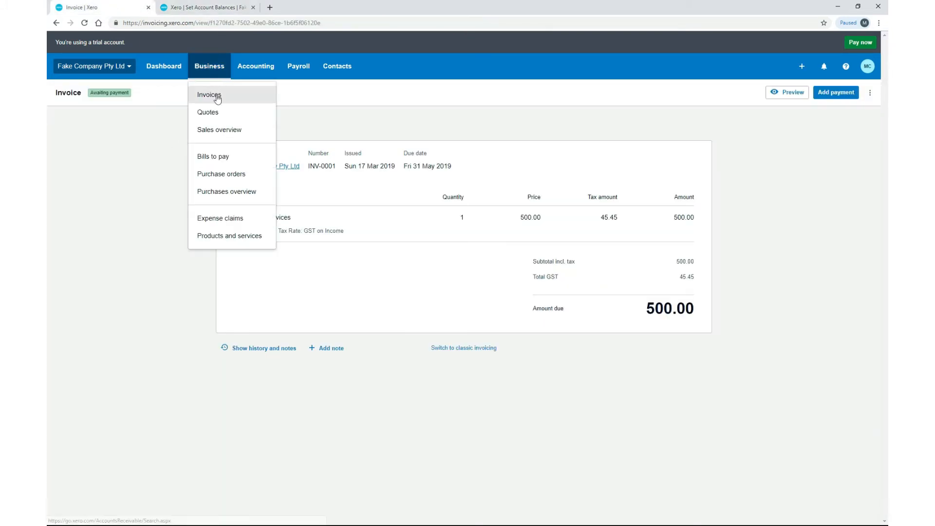
{"action": "left_click", "coordinate": [215, 95]}
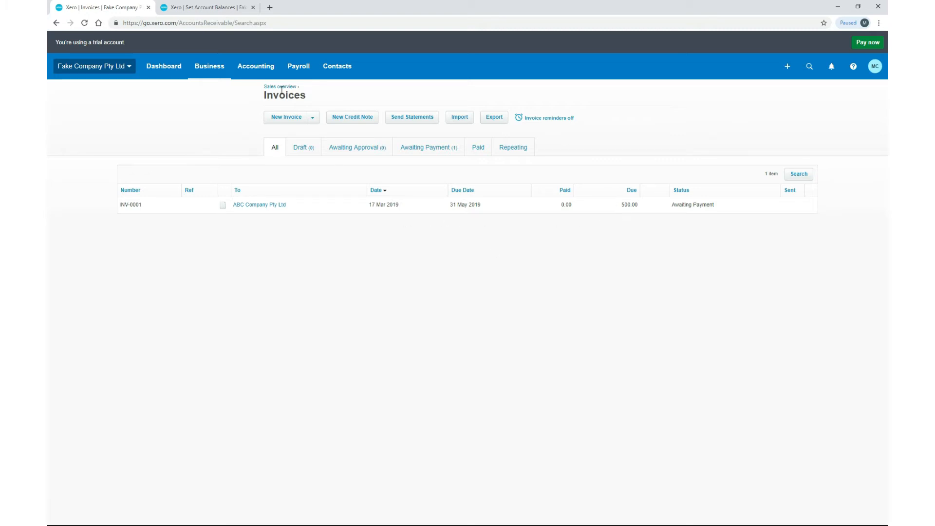
{"action": "left_click", "coordinate": [225, 7]}
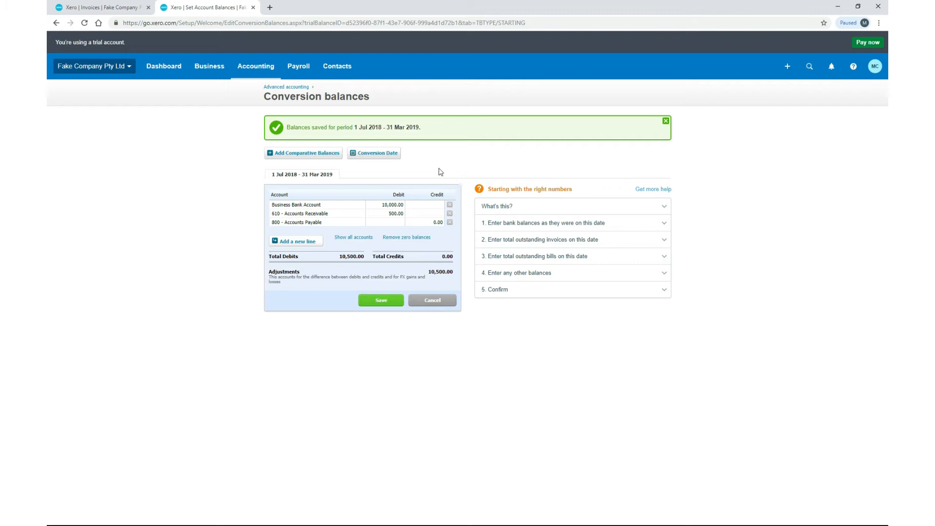
- Change the Accounts Receivable debit conversion balance to 800.00 and save the balances
{"action": "left_click", "coordinate": [393, 215]}
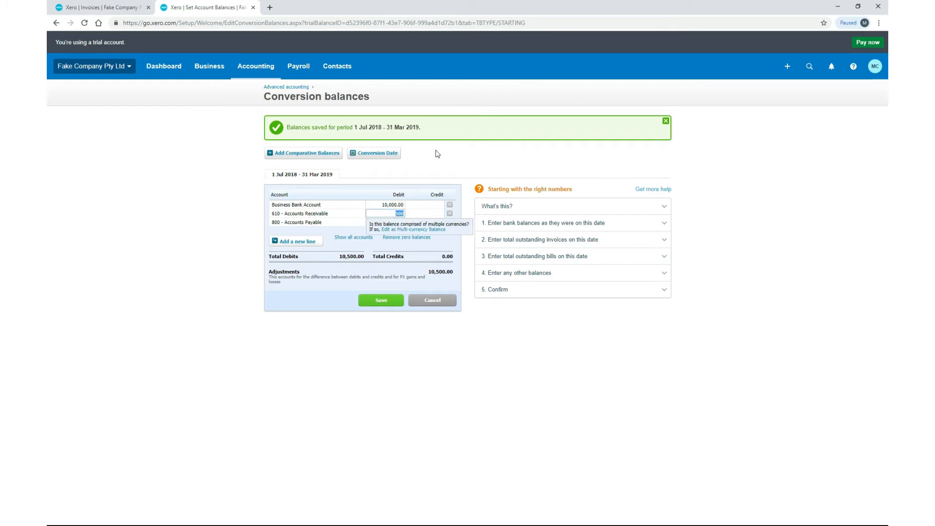
{"action": "type", "text": "800"}
{"action": "left_click", "coordinate": [382, 300]}
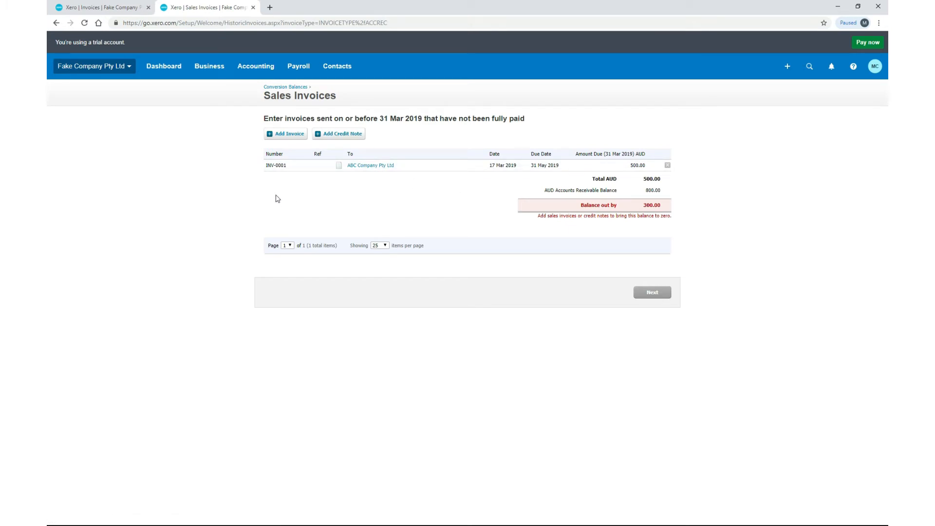
- Add an invoice to BCD Pty Ltd for Consulting services at 300.00 including tax, issued 24 Mar 2019, due 3 May 2019, and mark it as done
{"action": "left_click", "coordinate": [294, 137]}
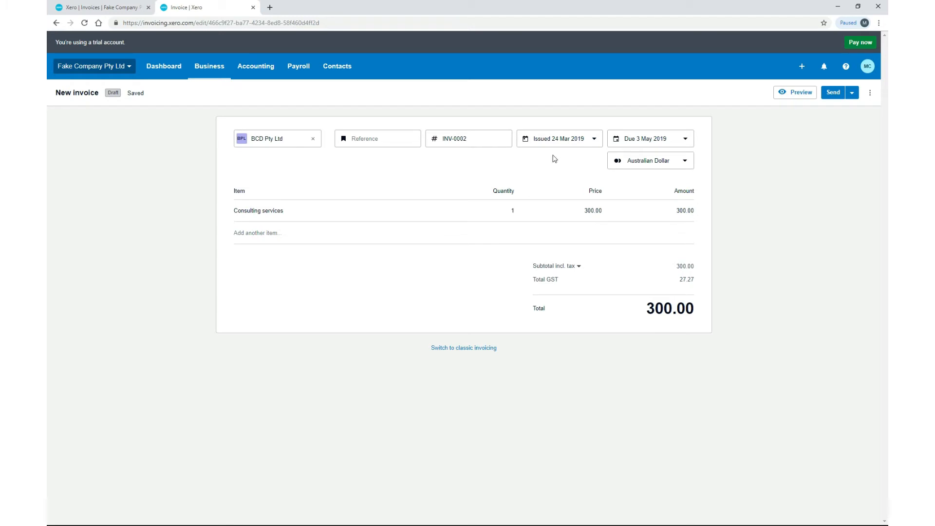
{"action": "left_click", "coordinate": [852, 94]}
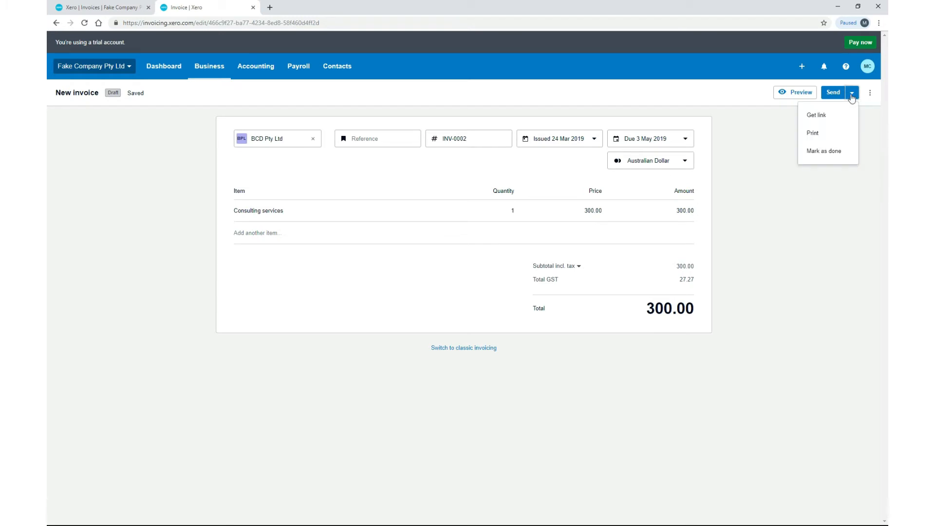
{"action": "left_click", "coordinate": [811, 151]}
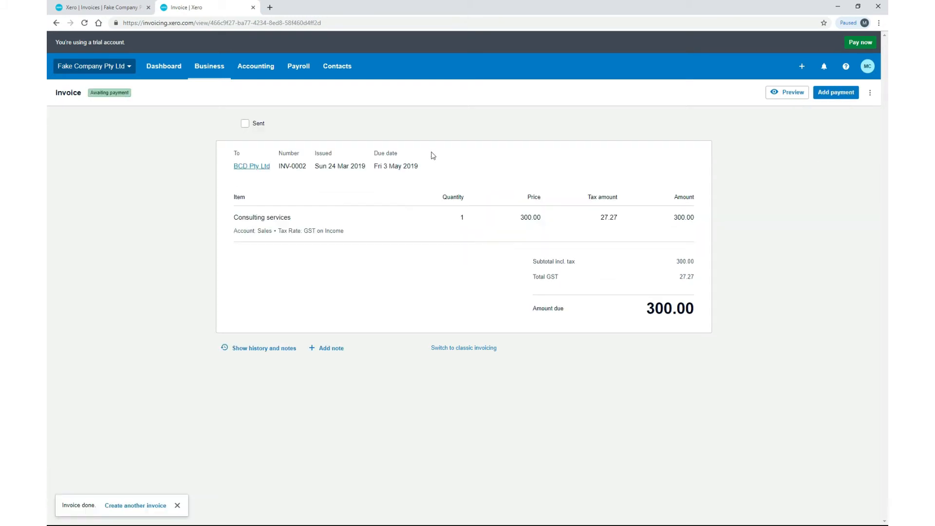
- Return to the conversion balances in the advanced accounting settings and save the updated balances
{"action": "left_click", "coordinate": [260, 67]}
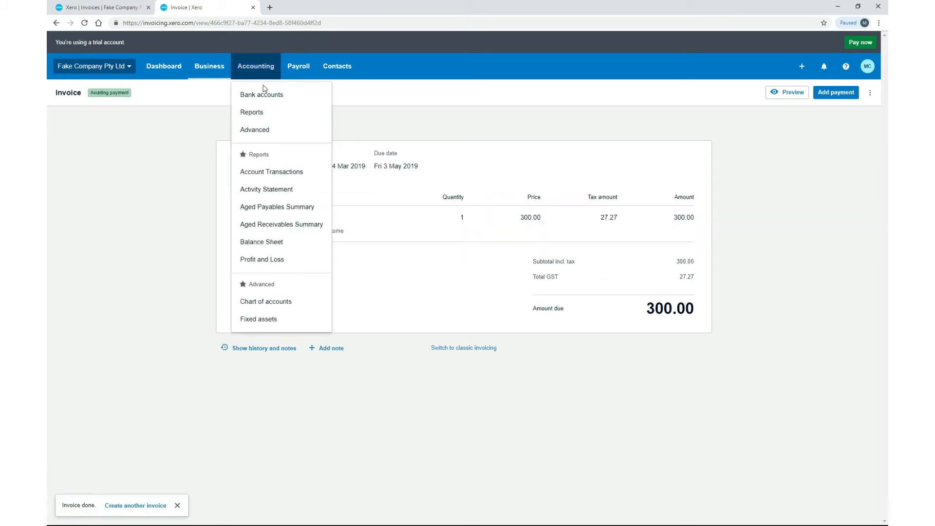
{"action": "left_click", "coordinate": [268, 130]}
{"action": "left_click", "coordinate": [536, 266]}
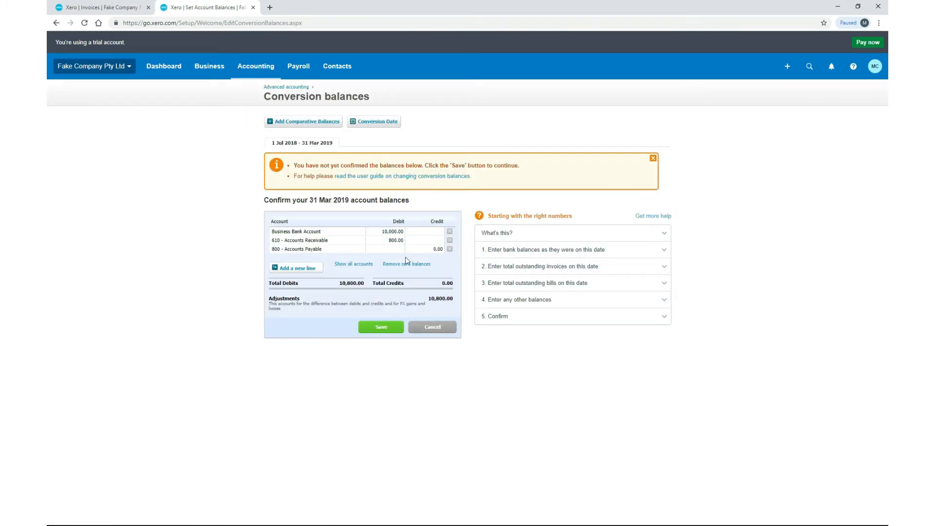
{"action": "left_click", "coordinate": [386, 328]}
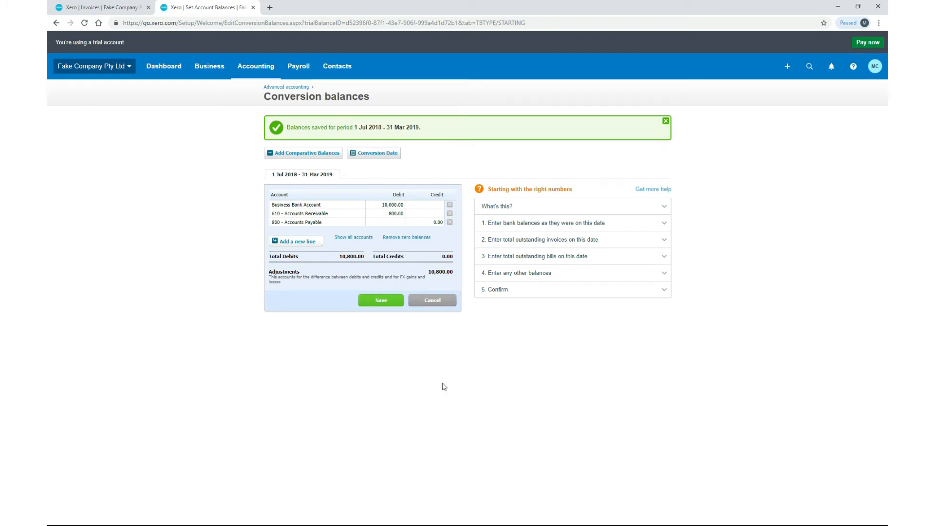
- Refresh the sales invoices list to check the outstanding invoices, and go back to the conversion balances
{"action": "left_click", "coordinate": [76, 6]}
{"action": "left_click", "coordinate": [276, 152]}
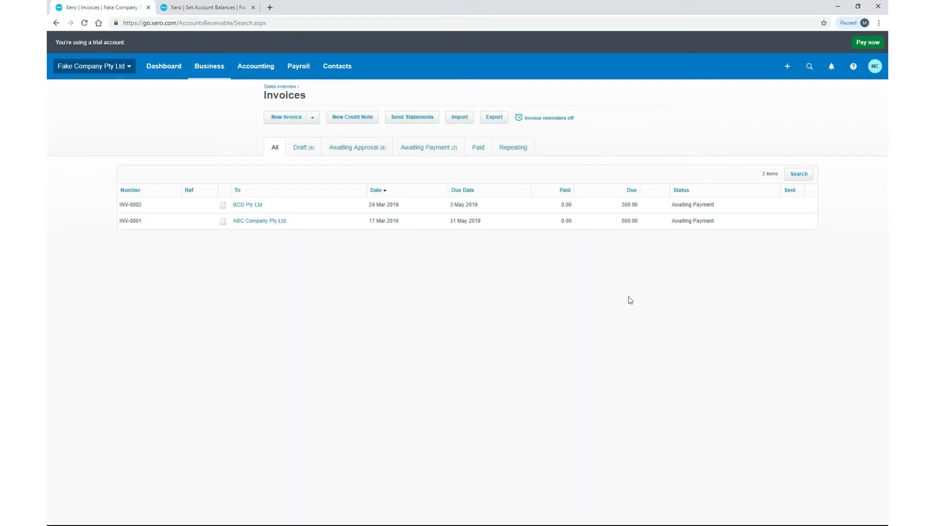
{"action": "left_click", "coordinate": [204, 7]}
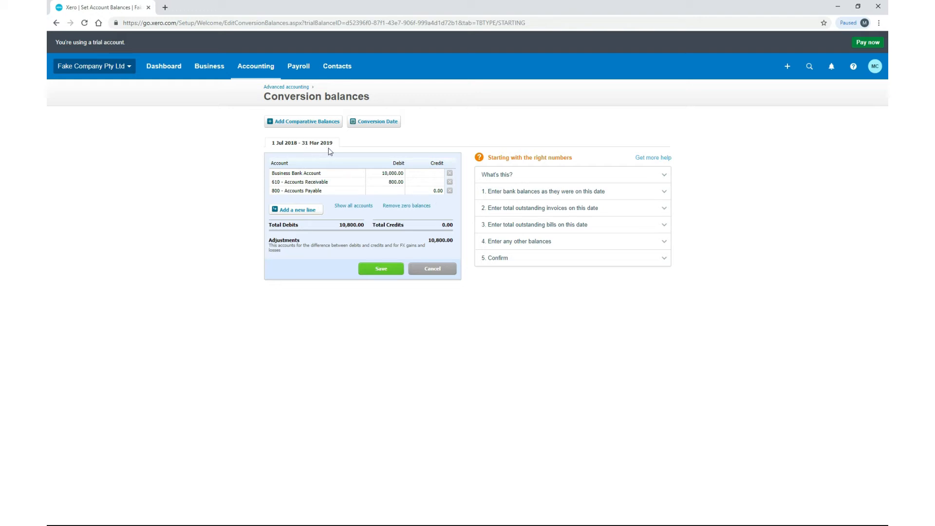
- Set the Accounts Payable credit conversion balance to 1,000.00 and save to proceed to the outstanding bills
{"action": "left_click", "coordinate": [433, 193]}
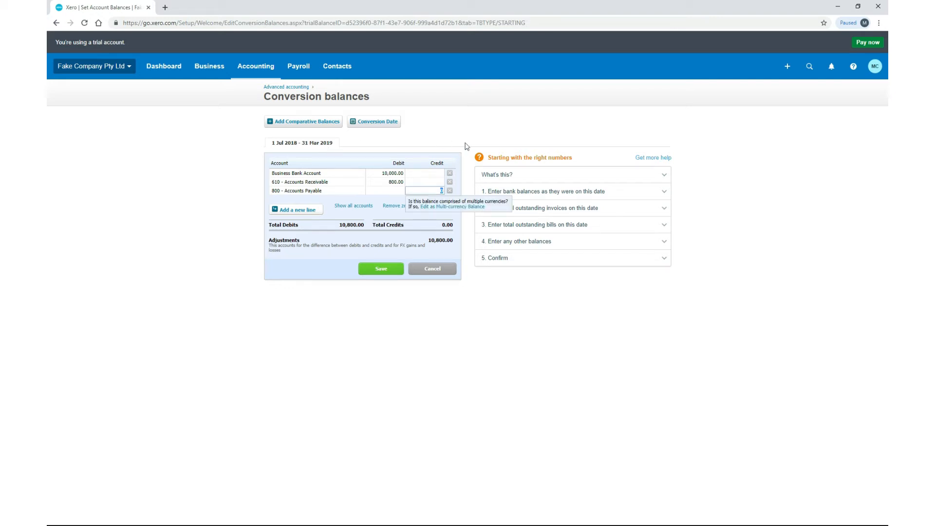
{"action": "type", "text": "1000"}
{"action": "key", "text": "Return"}
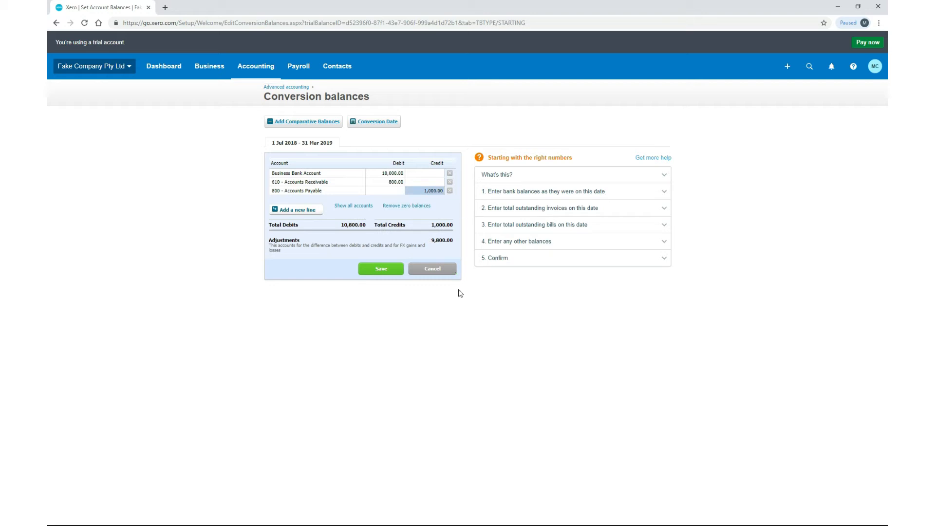
{"action": "left_click", "coordinate": [379, 271]}
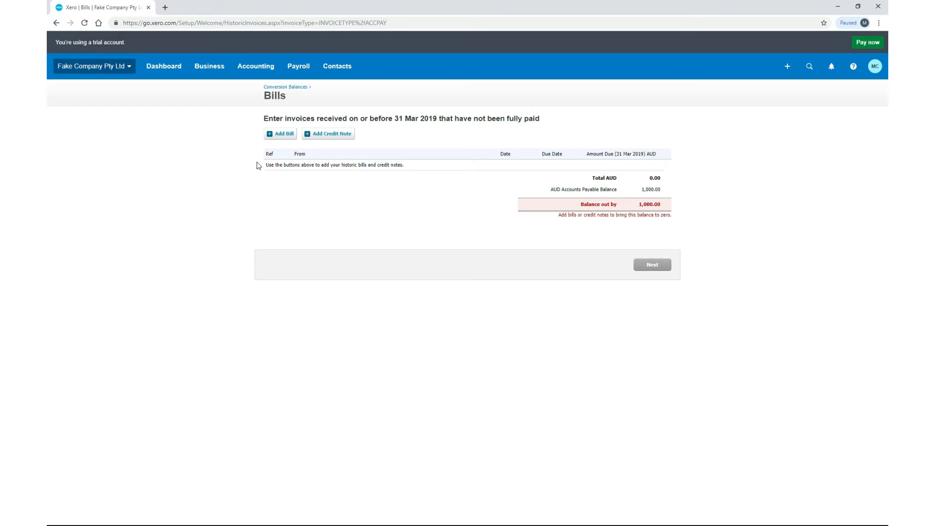
- Save a Power Company bill, reference 0001, dated 1 Mar 2019, due 4 May 2019, for Electricity Bill at 400.00 under Light, Power, Heating
{"action": "left_click", "coordinate": [282, 133]}
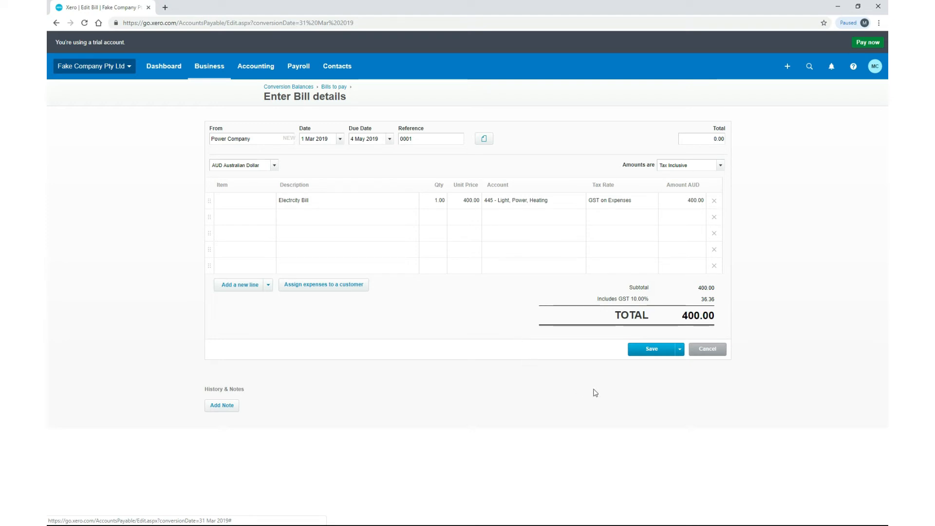
{"action": "left_click", "coordinate": [658, 350]}
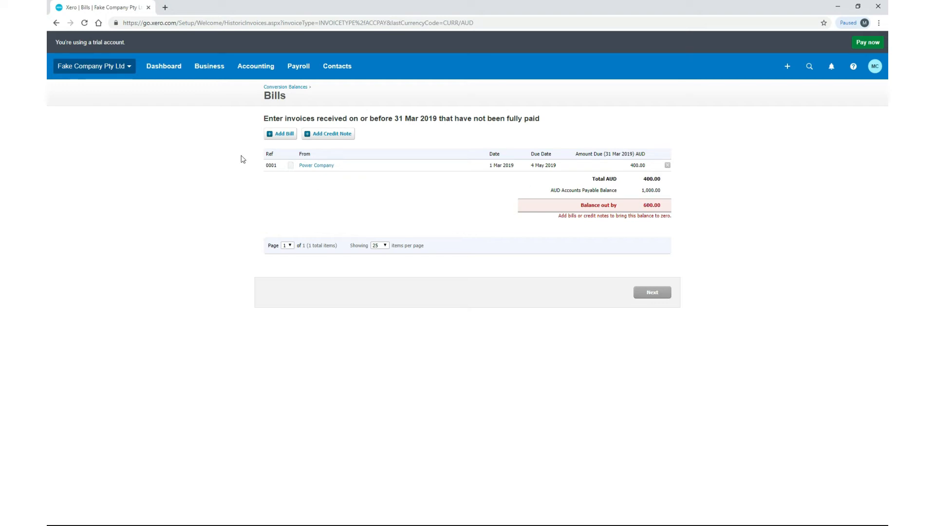
- Save a Landlord Inc bill, reference 0002, dated 18 Mar 2019, due 16 Apr 2019, for Monthly Rent at 600.00, and continue past the bills
{"action": "left_click", "coordinate": [284, 134]}
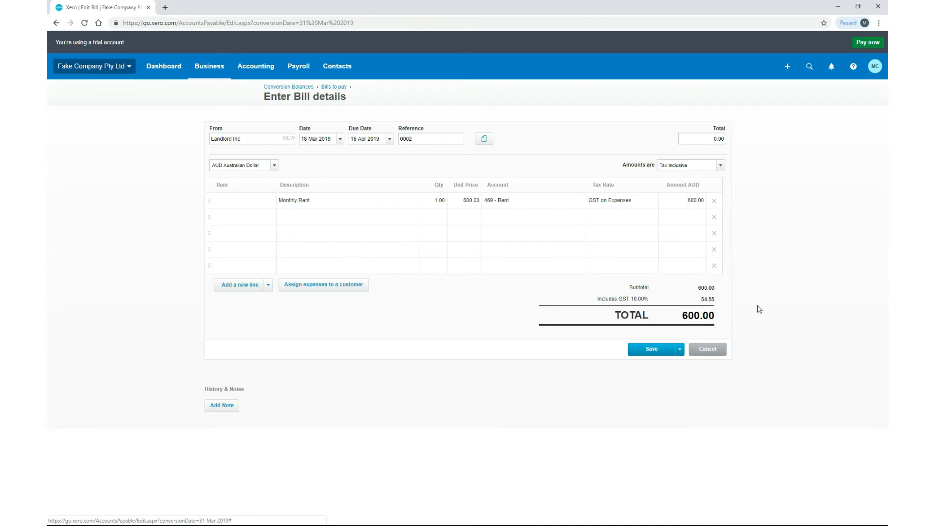
{"action": "left_click", "coordinate": [649, 350]}
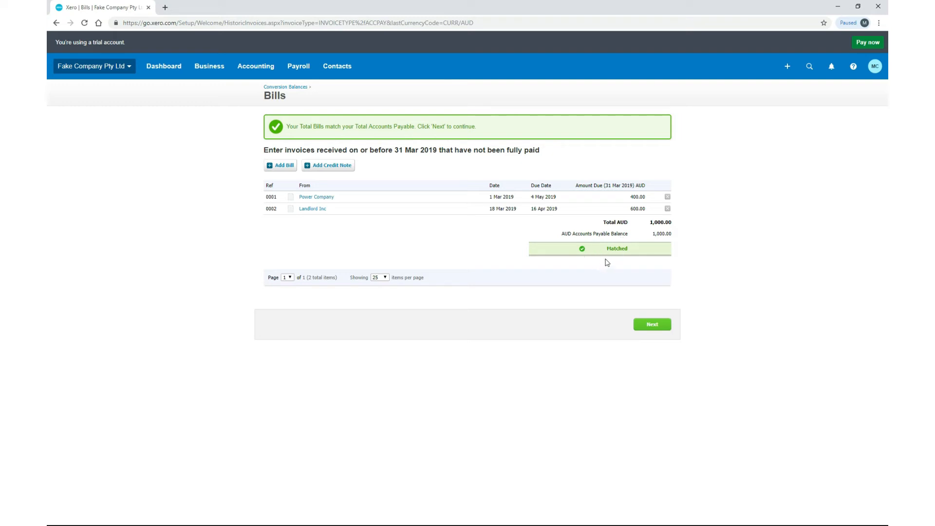
{"action": "left_click", "coordinate": [653, 325]}
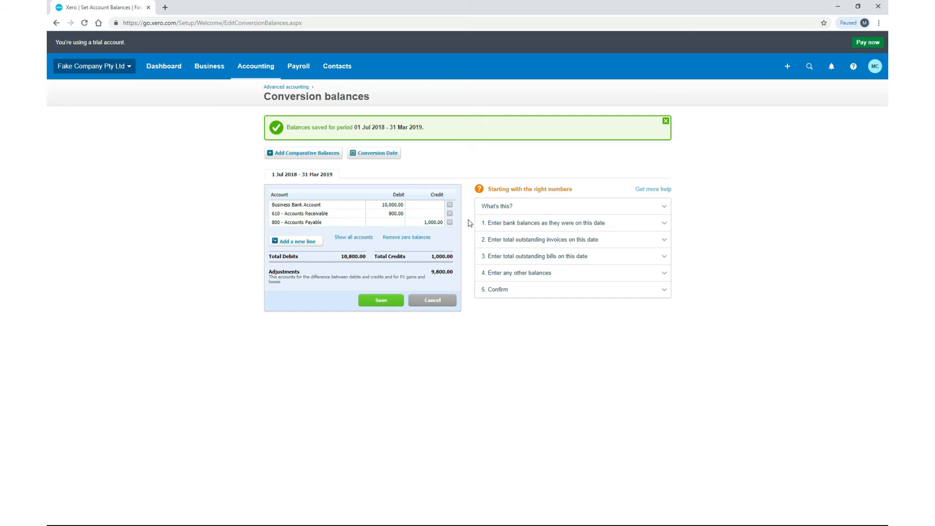
- Show all accounts in the conversion balances and look through the full account list
{"action": "left_click", "coordinate": [350, 238]}
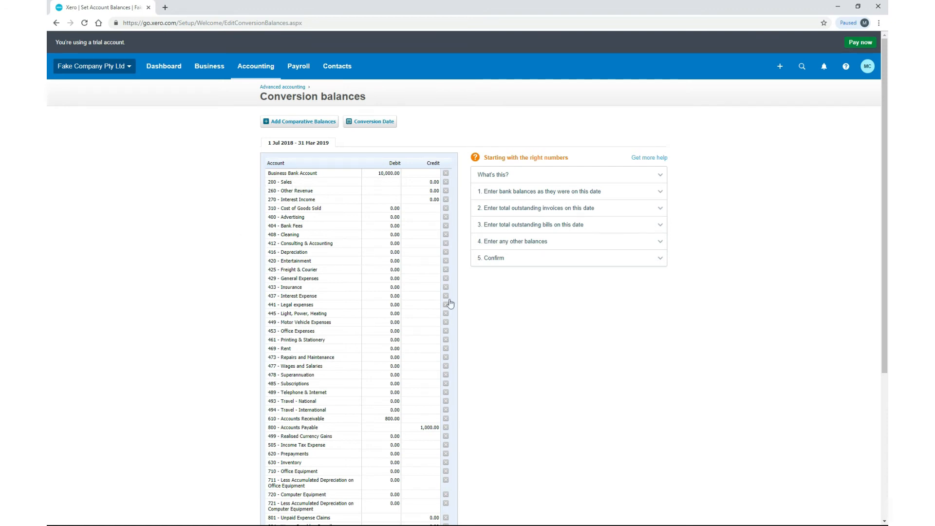
{"action": "scroll", "coordinate": [503, 324], "scroll_direction": "down", "scroll_amount": 4}
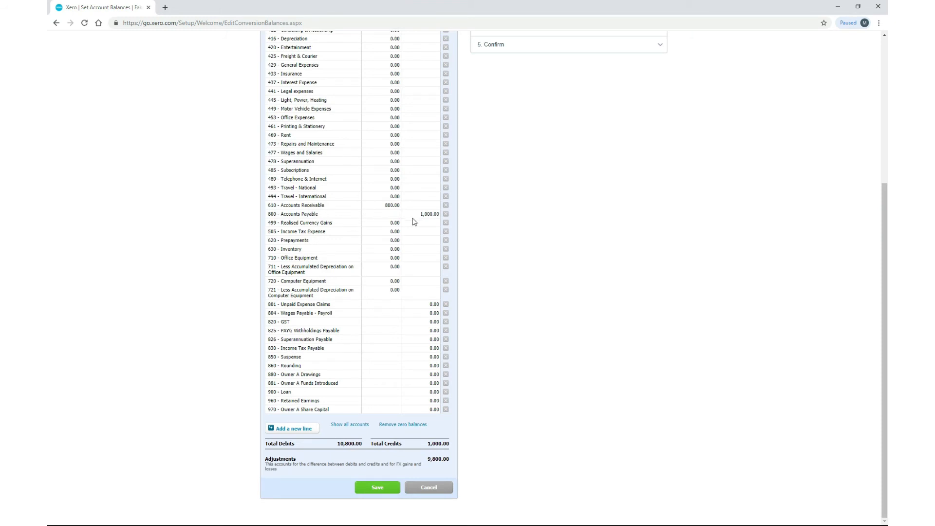
{"action": "scroll", "coordinate": [237, 242], "scroll_direction": "up", "scroll_amount": 4}
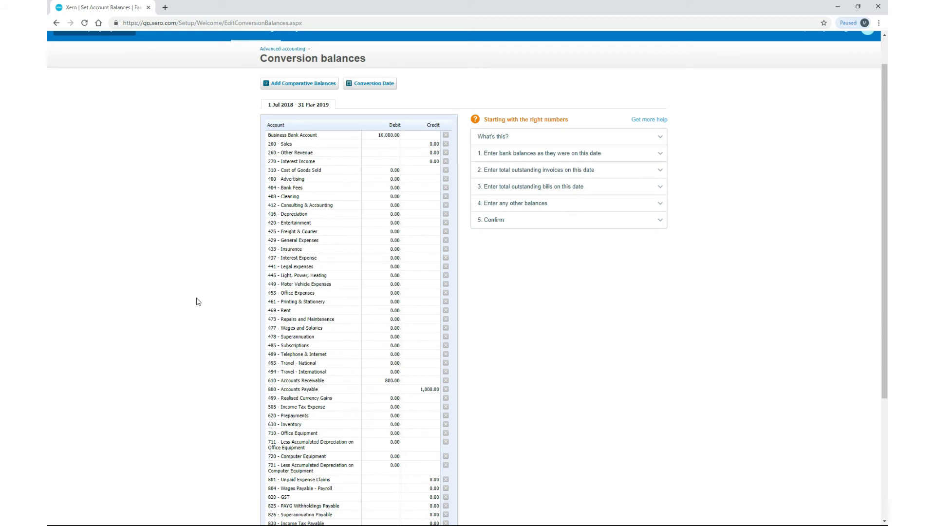
{"action": "scroll", "coordinate": [199, 301], "scroll_direction": "down", "scroll_amount": 3}
{"action": "scroll", "coordinate": [198, 301], "scroll_direction": "down", "scroll_amount": 1}
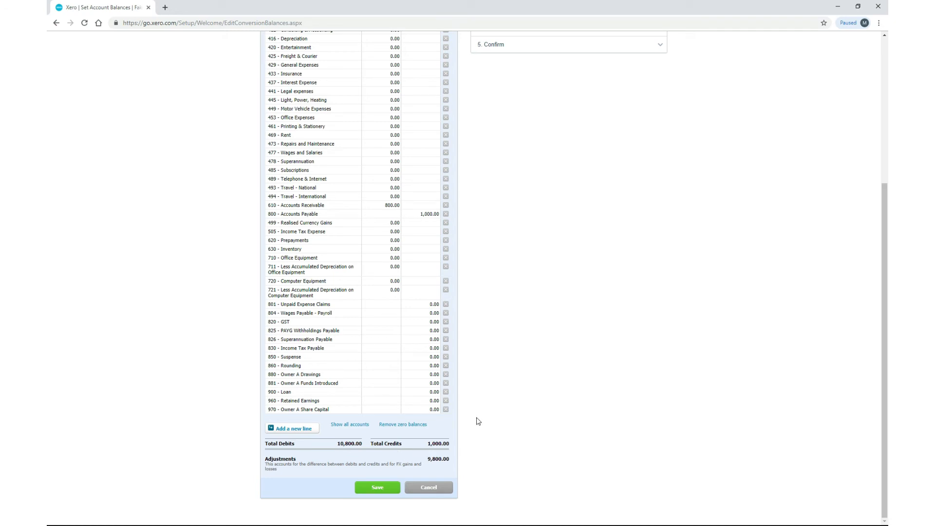
{"action": "left_click_drag", "start_coordinate": [886, 412], "coordinate": [887, 301]}
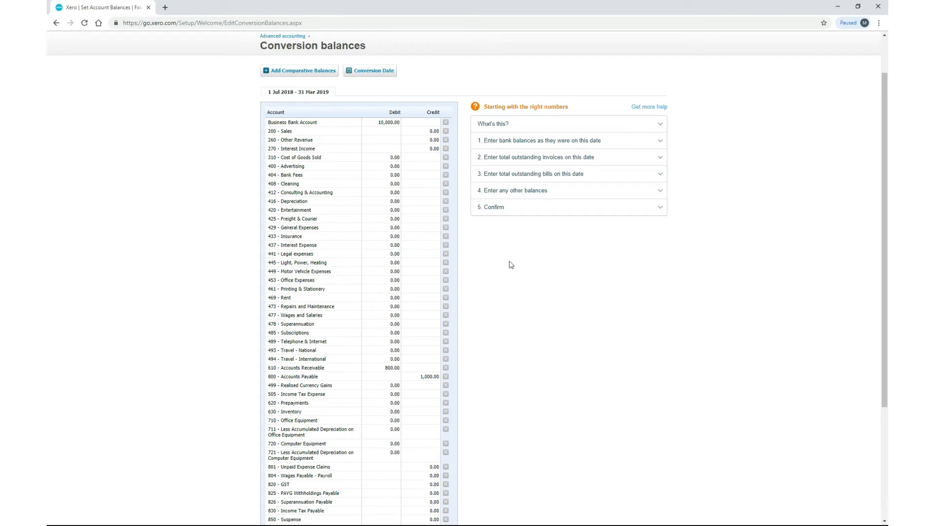
- Enter the remaining opening balances, including Sales 500,000.00 credit, Inventory 300,000.00 debit and Owner A Share Capital 175,420.00 credit, and review the totals
{"action": "scroll", "coordinate": [530, 273], "scroll_direction": "up", "scroll_amount": 1}
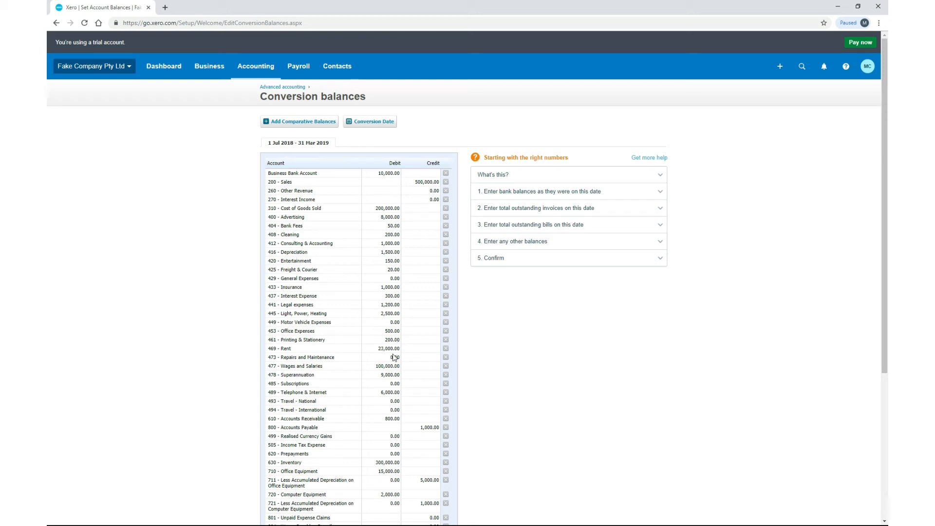
{"action": "scroll", "coordinate": [489, 346], "scroll_direction": "down", "scroll_amount": 3}
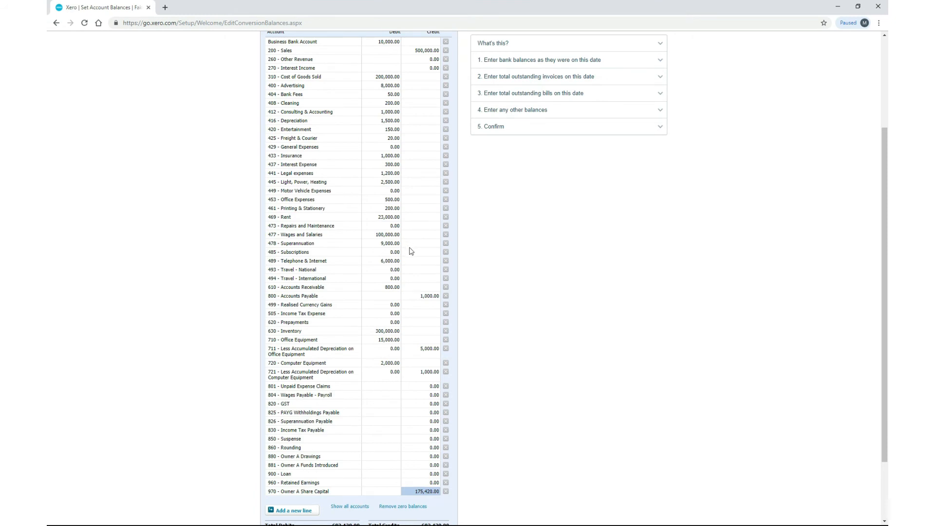
{"action": "scroll", "coordinate": [411, 252], "scroll_direction": "down", "scroll_amount": 2}
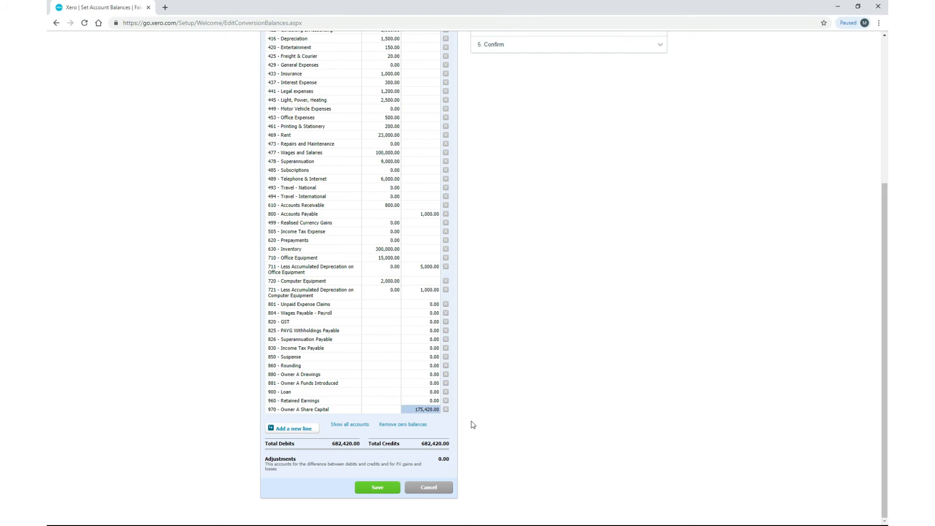
- Check the full list of opening balances and save them for the period 1 Jul 2018 - 31 Mar 2019
{"action": "scroll", "coordinate": [472, 425], "scroll_direction": "up", "scroll_amount": 5}
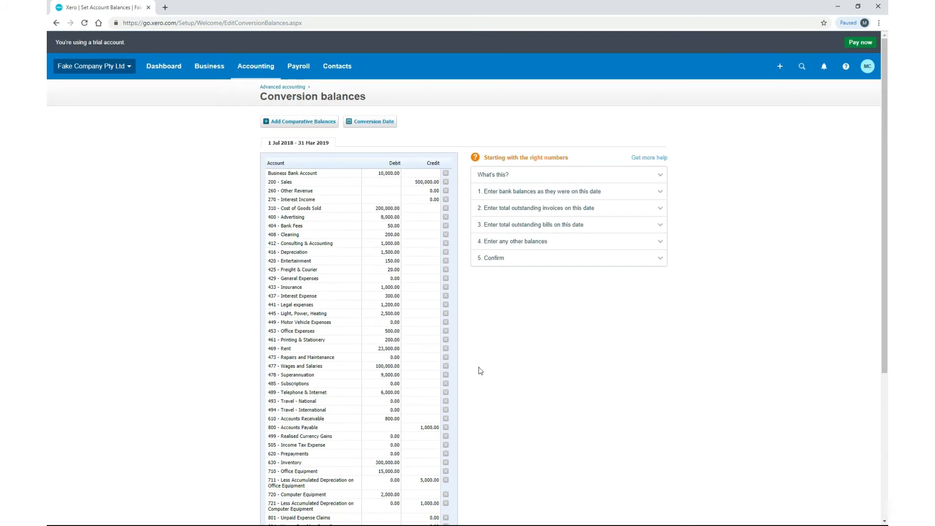
{"action": "scroll", "coordinate": [480, 370], "scroll_direction": "down", "scroll_amount": 5}
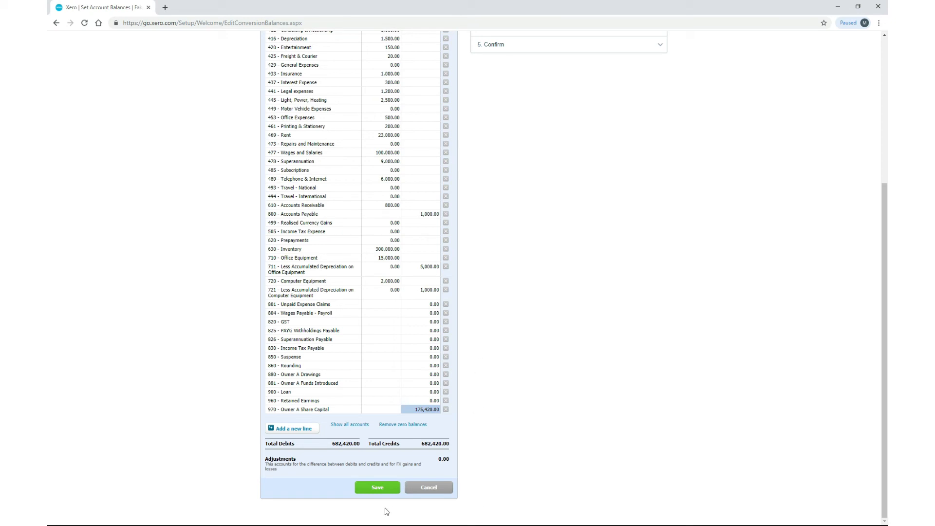
{"action": "left_click", "coordinate": [377, 488]}
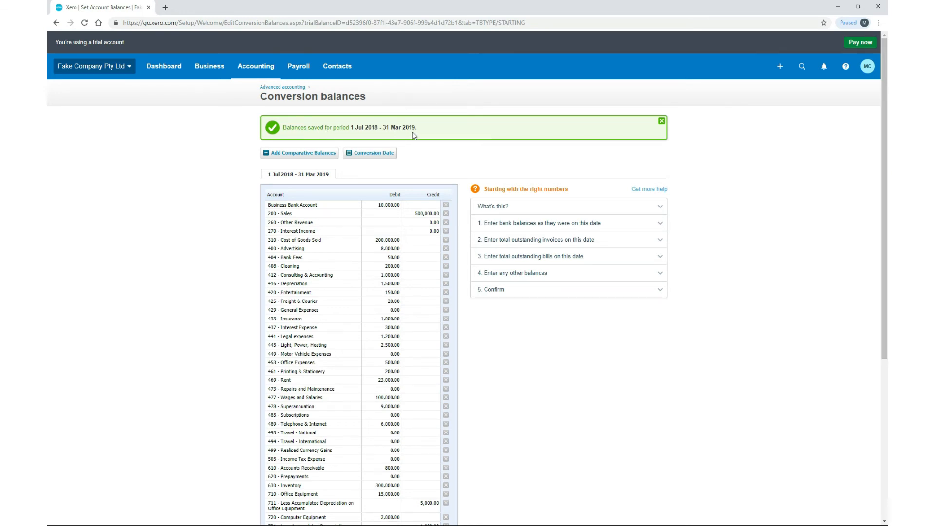
- Try to remove the zero-balance accounts from the saved conversion balances
{"action": "left_click_drag", "start_coordinate": [883, 155], "coordinate": [878, 310]}
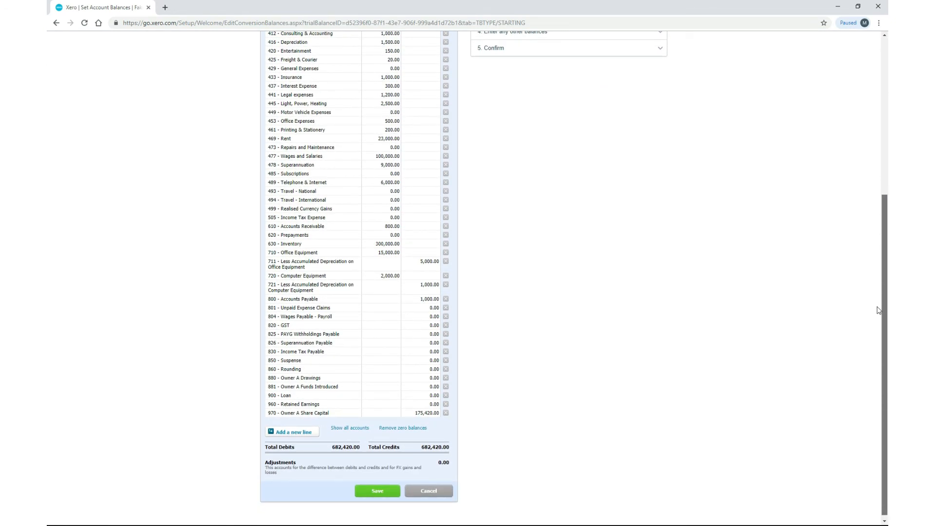
{"action": "left_click_drag", "start_coordinate": [879, 311], "coordinate": [879, 310]}
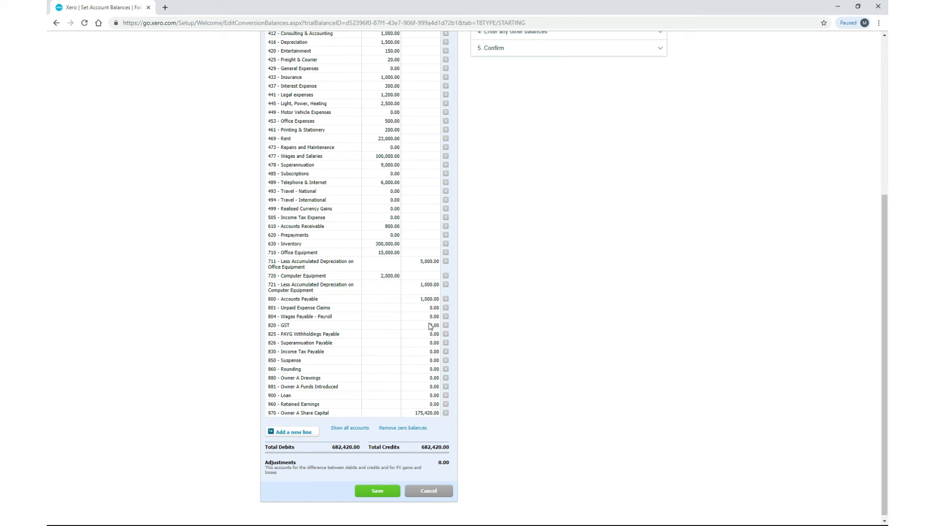
{"action": "left_click", "coordinate": [409, 429]}
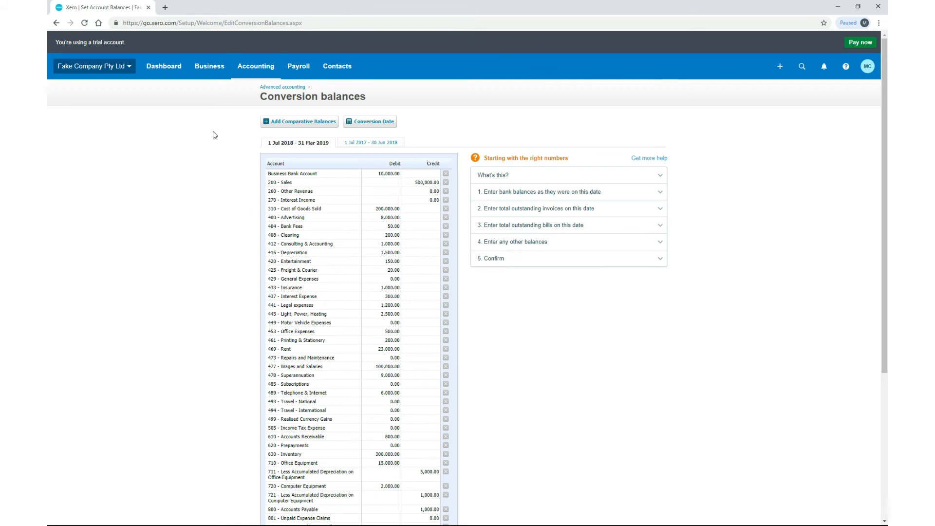
- Duplicate the conversion balances page in a second browser tab and open the Balance Sheet report there
{"action": "right_click", "coordinate": [119, 8]}
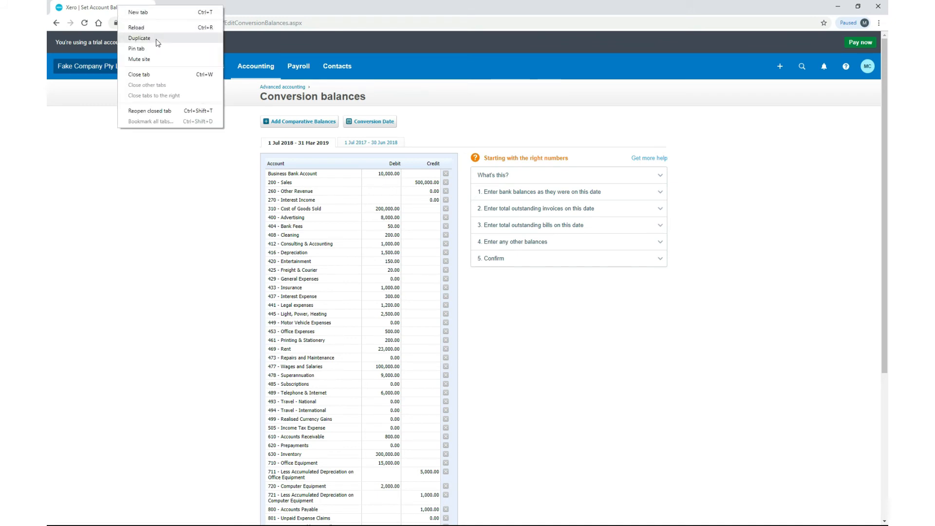
{"action": "left_click", "coordinate": [158, 42]}
{"action": "left_click", "coordinate": [263, 68]}
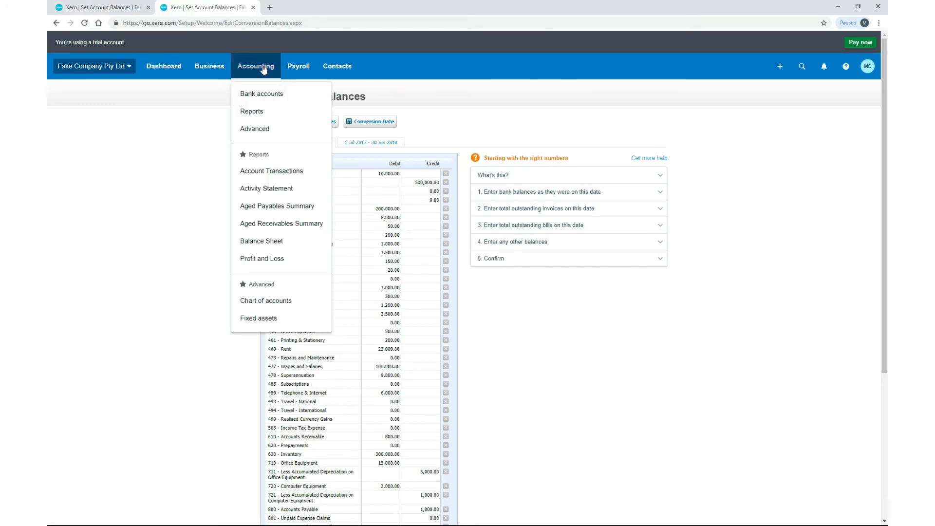
{"action": "left_click", "coordinate": [291, 248]}
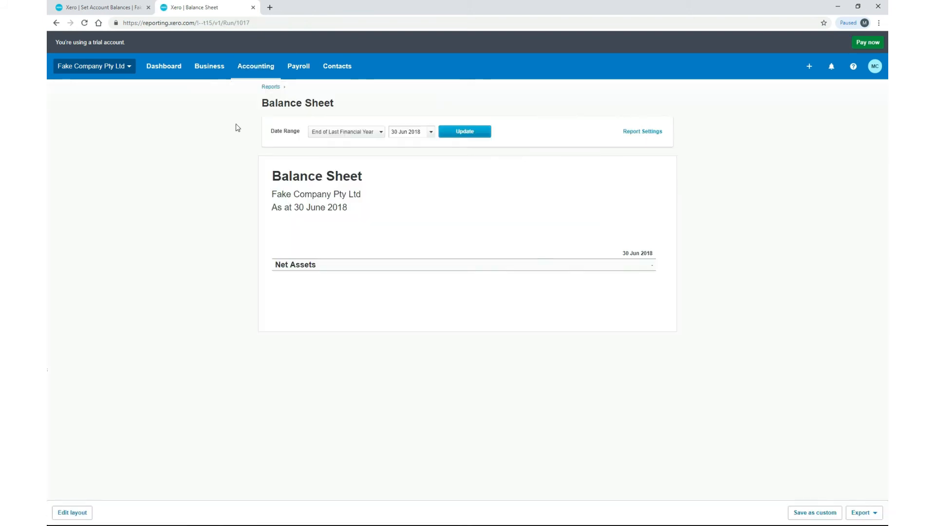
- Run the Balance Sheet for the date 30 Apr 2019
{"action": "left_click", "coordinate": [380, 134]}
{"action": "left_click", "coordinate": [338, 220]}
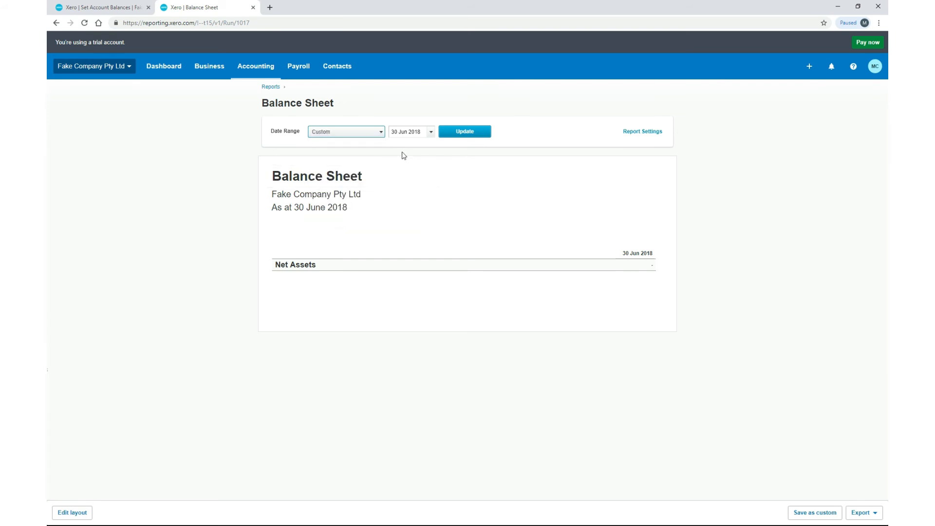
{"action": "left_click", "coordinate": [430, 135]}
{"action": "left_click", "coordinate": [525, 148]}
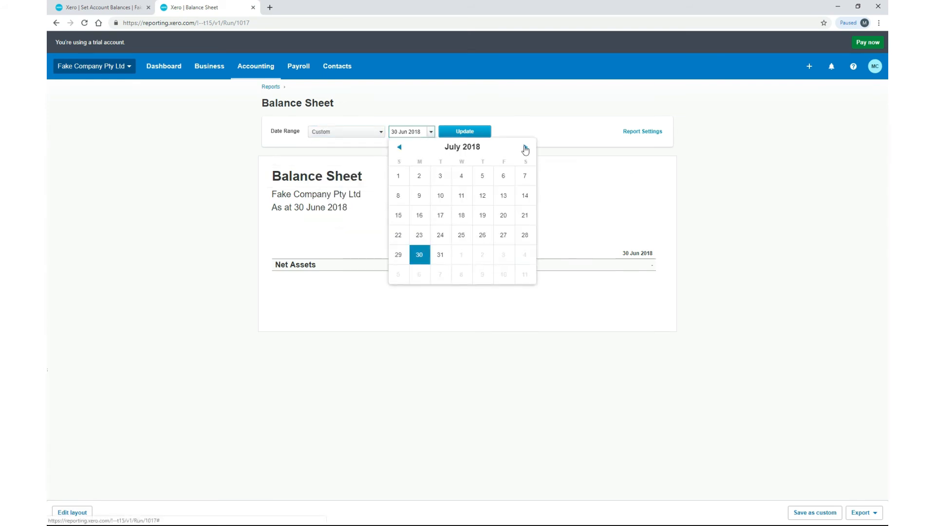
{"action": "left_click", "coordinate": [525, 147]}
{"action": "left_click", "coordinate": [525, 148]}
{"action": "left_click", "coordinate": [525, 148]}
{"action": "left_click", "coordinate": [525, 148]}
{"action": "left_click", "coordinate": [525, 148]}
{"action": "left_click", "coordinate": [525, 147]}
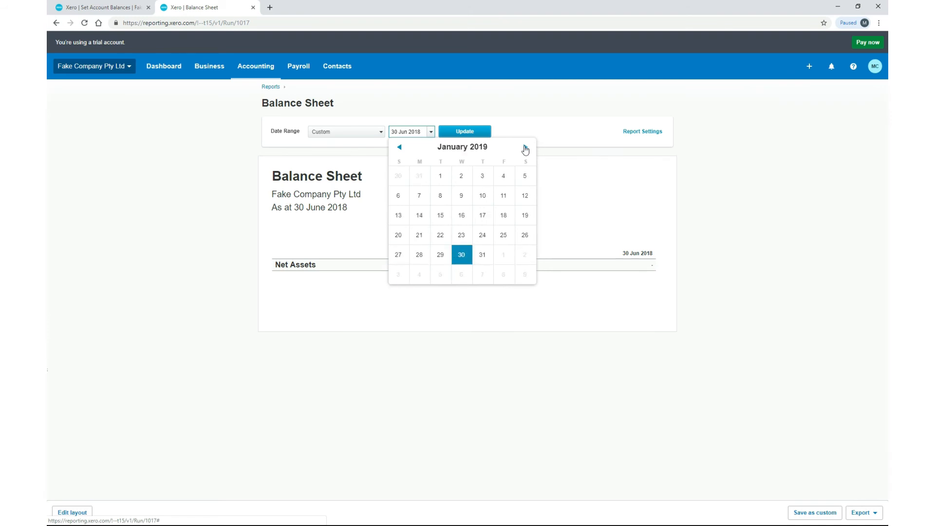
{"action": "left_click", "coordinate": [525, 148]}
{"action": "left_click", "coordinate": [525, 147]}
{"action": "left_click", "coordinate": [525, 148]}
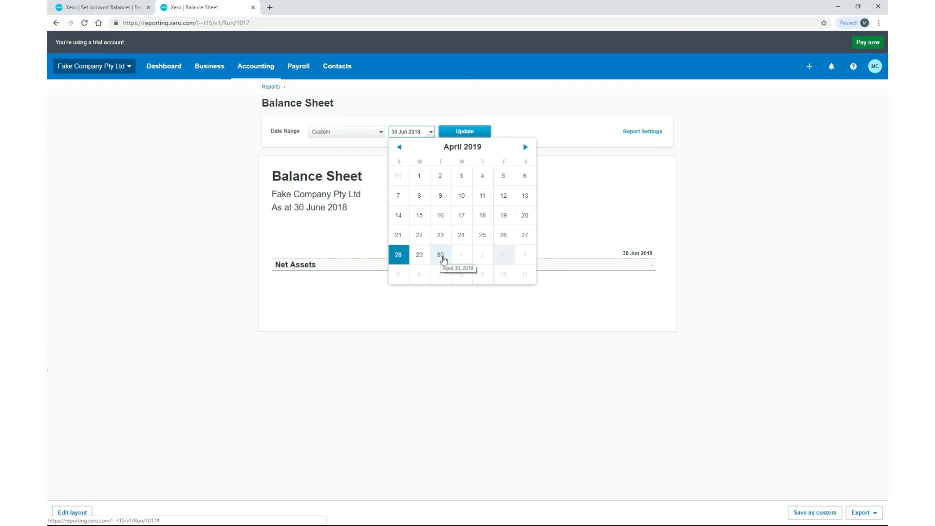
{"action": "left_click", "coordinate": [443, 259]}
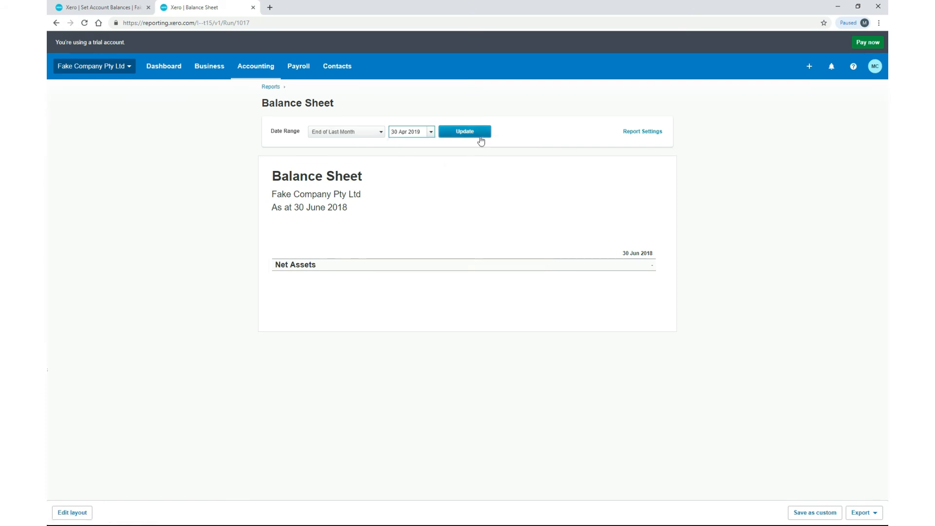
{"action": "left_click", "coordinate": [464, 131]}
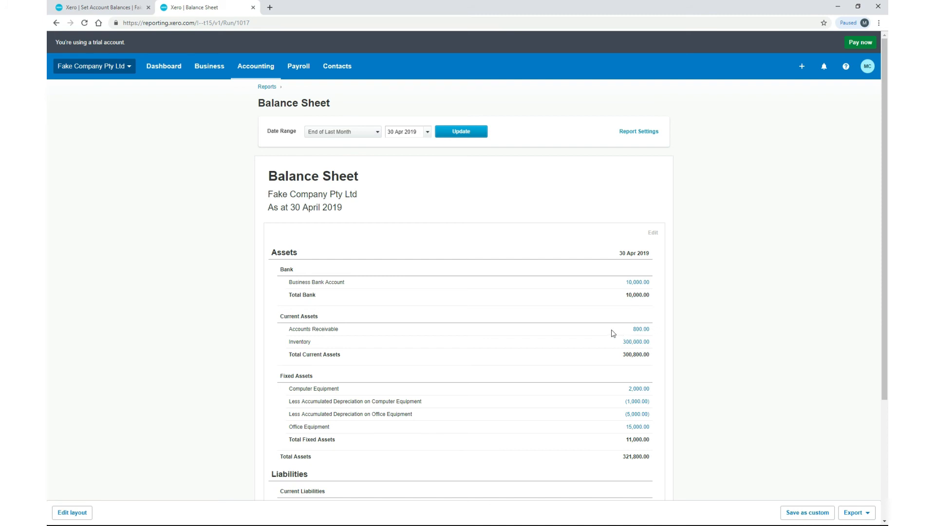
- Set the Balance Sheet to a custom date range compared with 1 previous period and update the report
{"action": "left_click", "coordinate": [639, 132]}
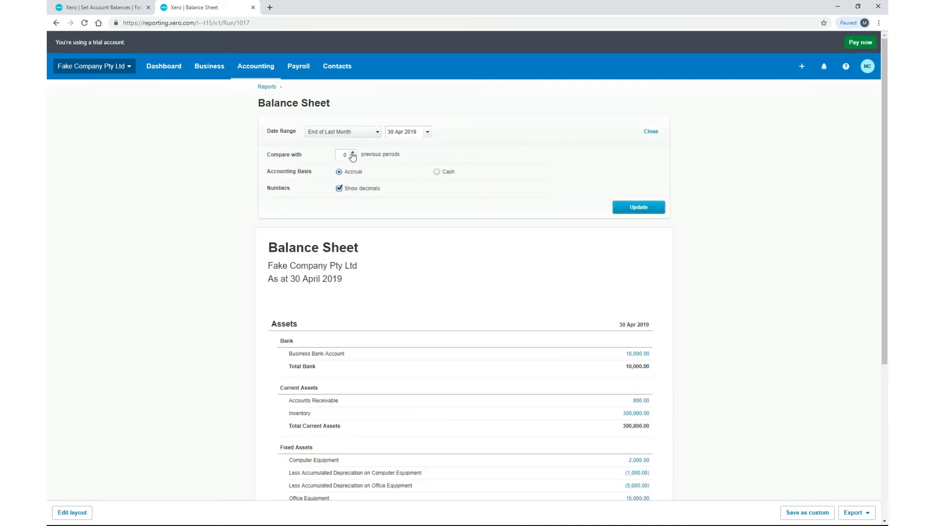
{"action": "left_click", "coordinate": [376, 132]}
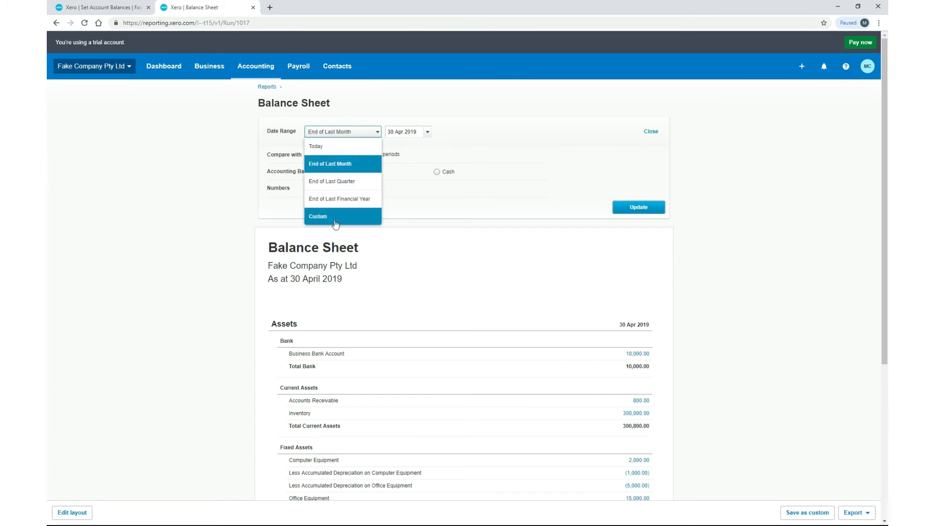
{"action": "left_click", "coordinate": [358, 215]}
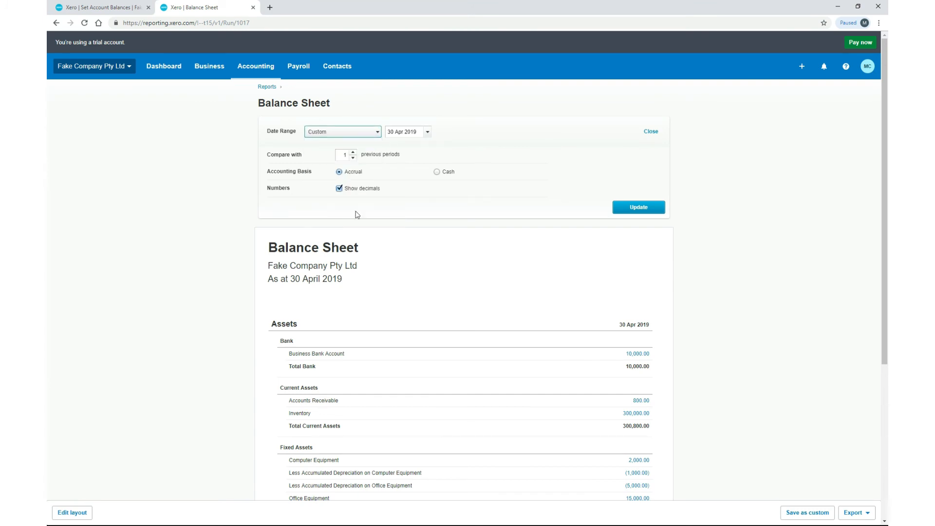
{"action": "left_click", "coordinate": [639, 209]}
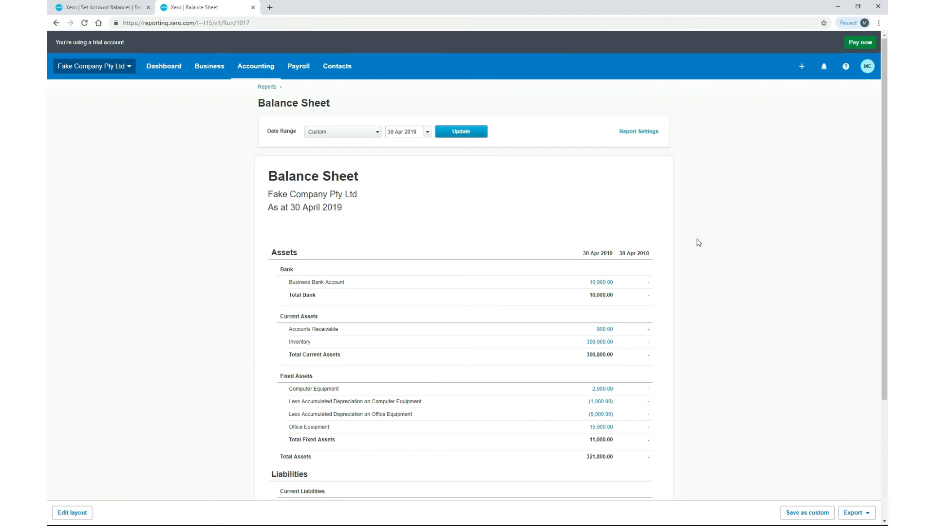
- Add comparative balance periods back to 1 Jul 2015 - 30 Jun 2016 and return to the 1 Jul 2018 - 31 Mar 2019 period
{"action": "left_click", "coordinate": [115, 6]}
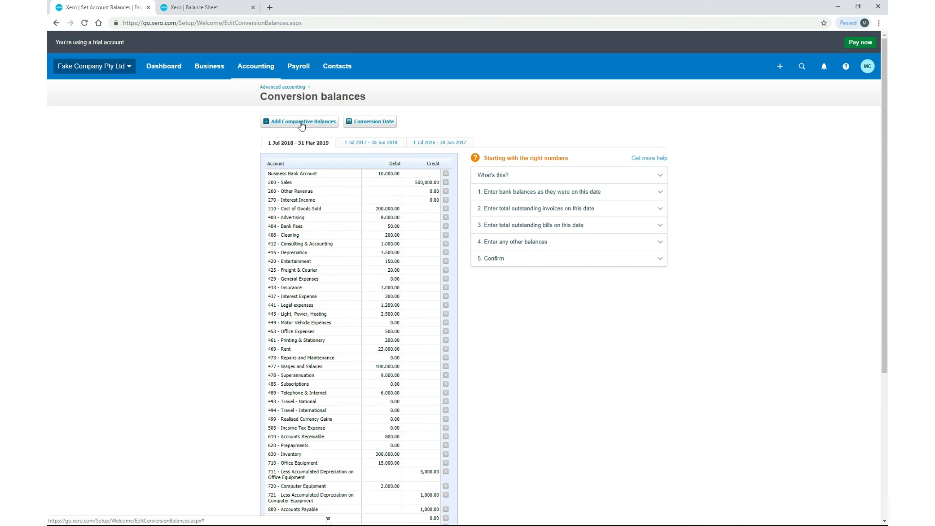
{"action": "left_click", "coordinate": [371, 143]}
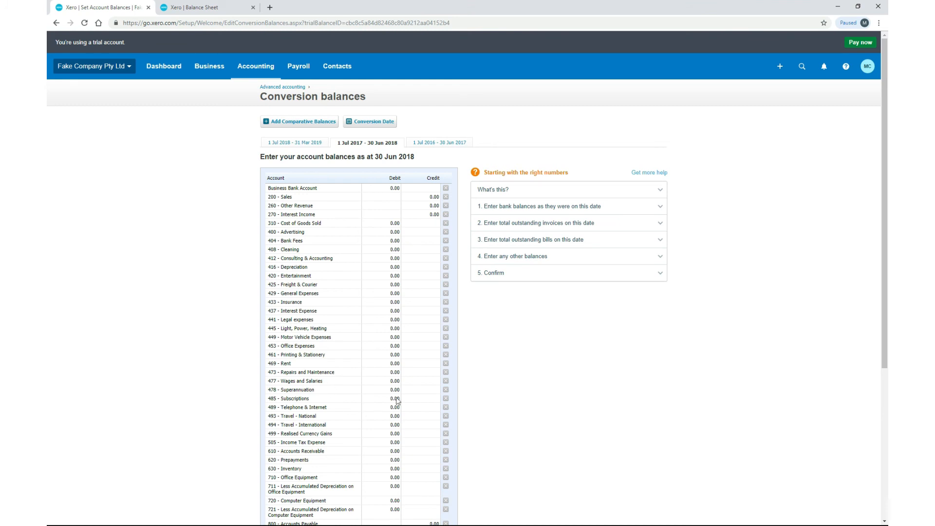
{"action": "left_click", "coordinate": [436, 143]}
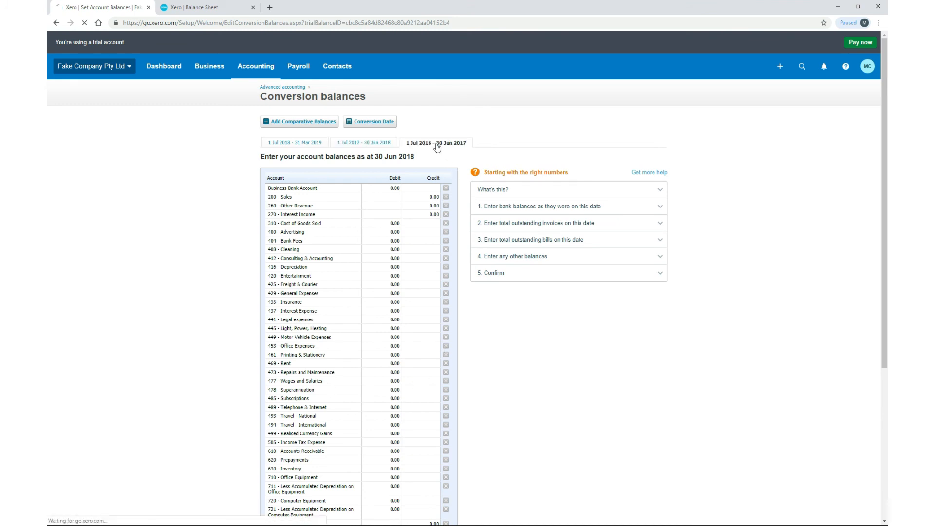
{"action": "left_click", "coordinate": [307, 124]}
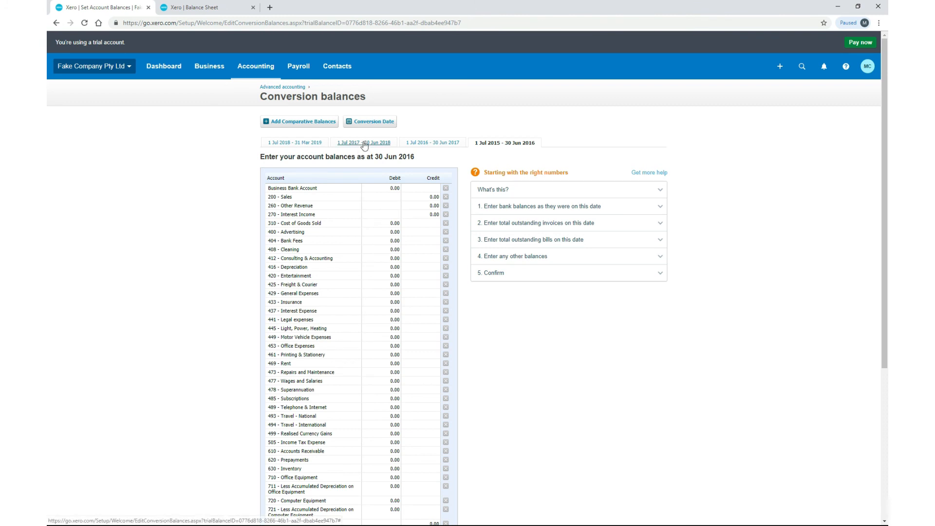
{"action": "left_click", "coordinate": [295, 142]}
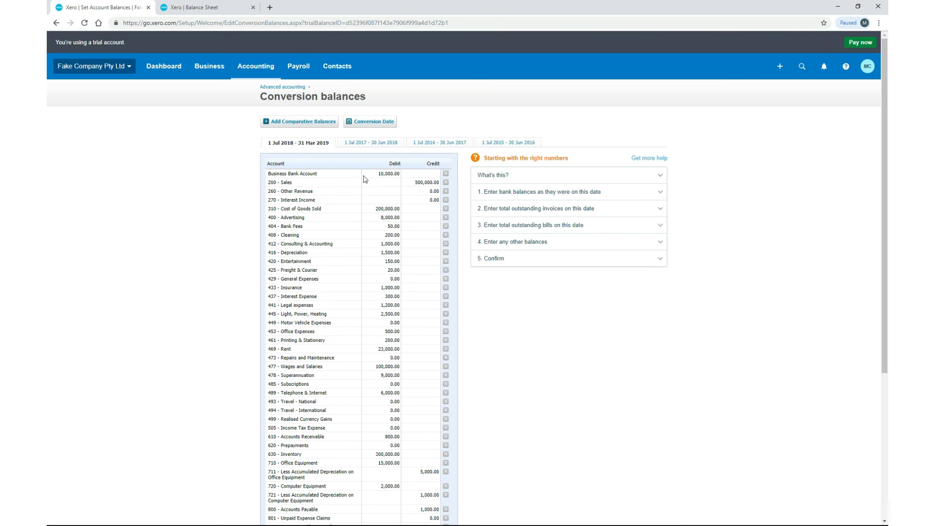
- Compare the Balance Sheet's comparison column with the periods set up in the conversion balances
{"action": "left_click", "coordinate": [223, 10]}
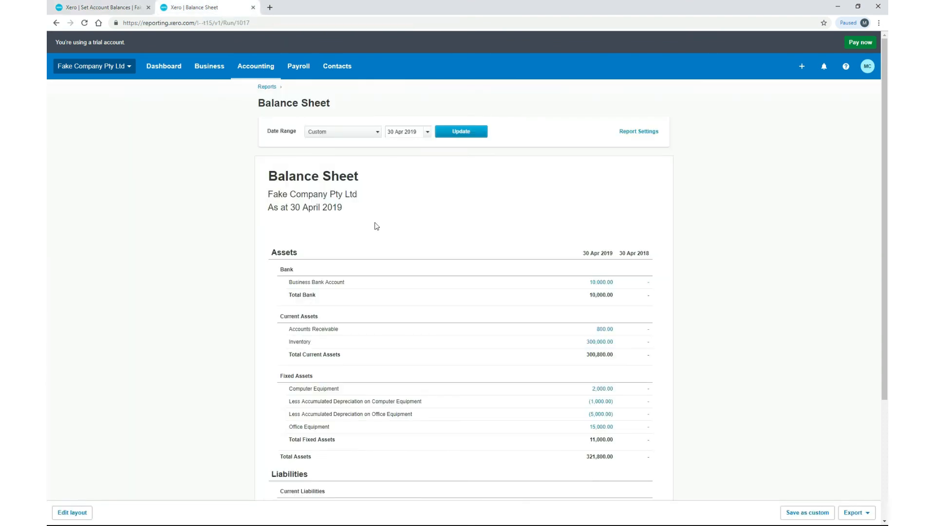
{"action": "left_click", "coordinate": [128, 5]}
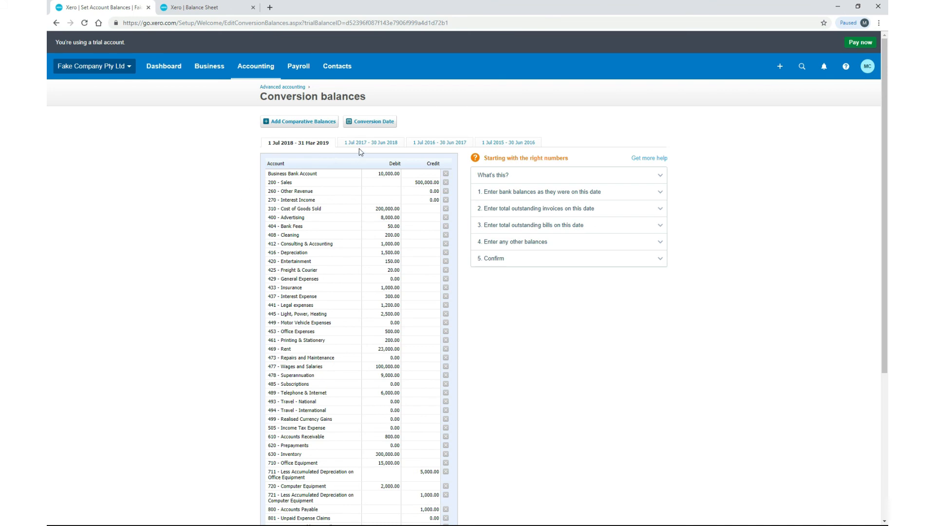
{"action": "left_click", "coordinate": [220, 8]}
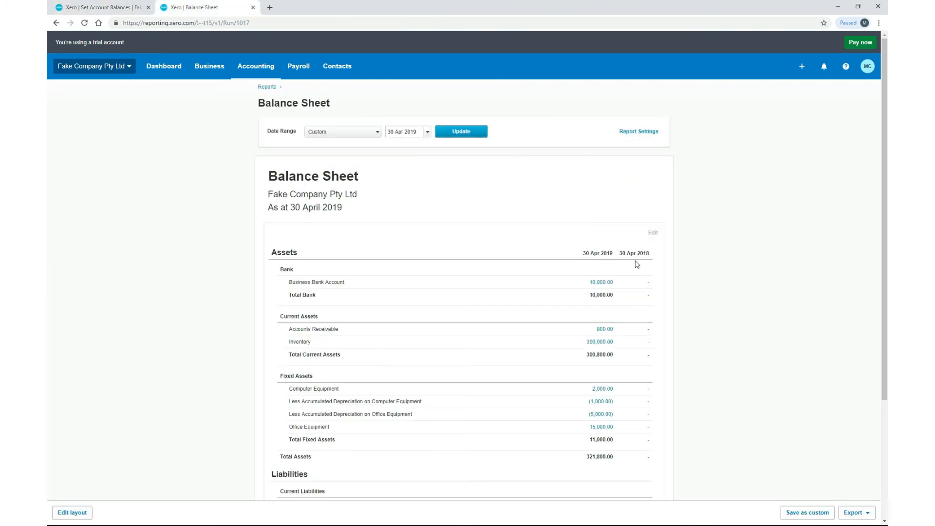
{"action": "key", "text": "ctrl+Tab"}
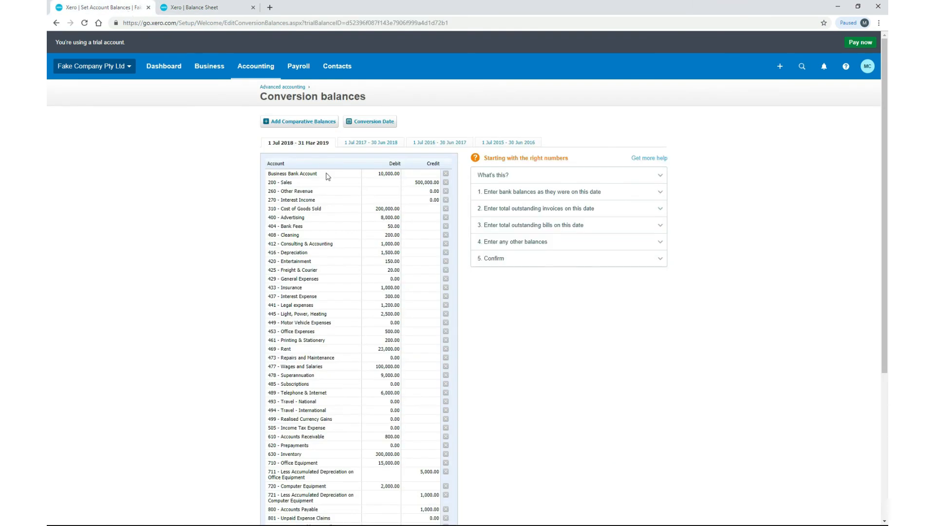
- Enter a Business Bank Account debit balance of 8,000.00 for the period 1 Jul 2017 - 30 Jun 2018 and save the balances
{"action": "left_click", "coordinate": [383, 143]}
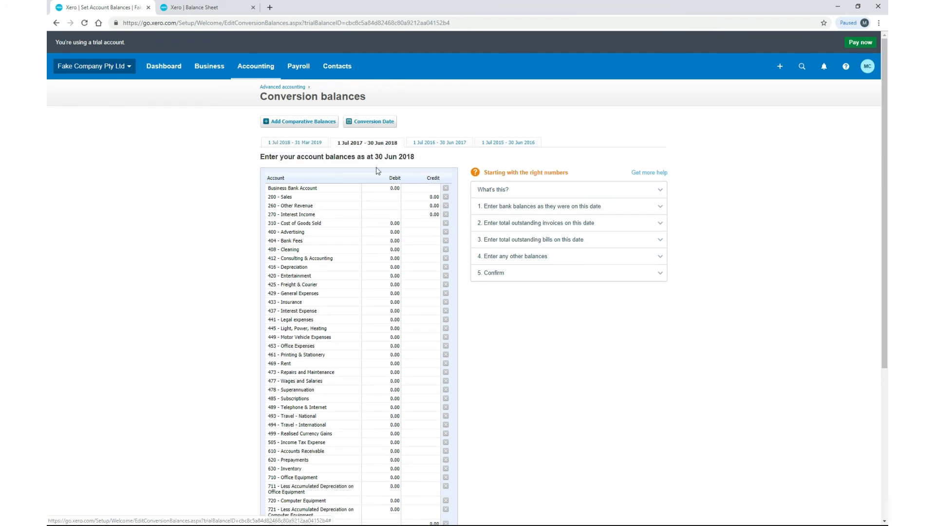
{"action": "left_click", "coordinate": [386, 189]}
{"action": "type", "text": "8000"}
{"action": "scroll", "coordinate": [502, 286], "scroll_direction": "down", "scroll_amount": 5}
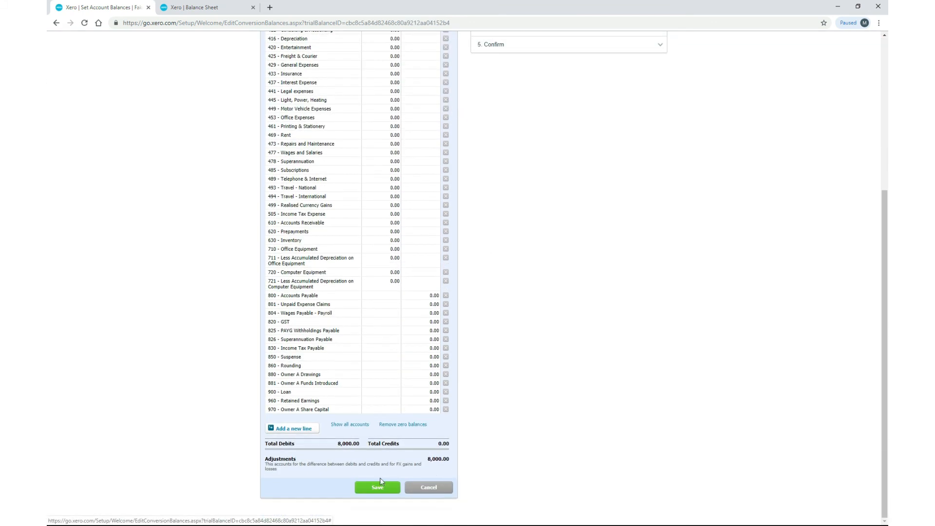
{"action": "left_click", "coordinate": [372, 488]}
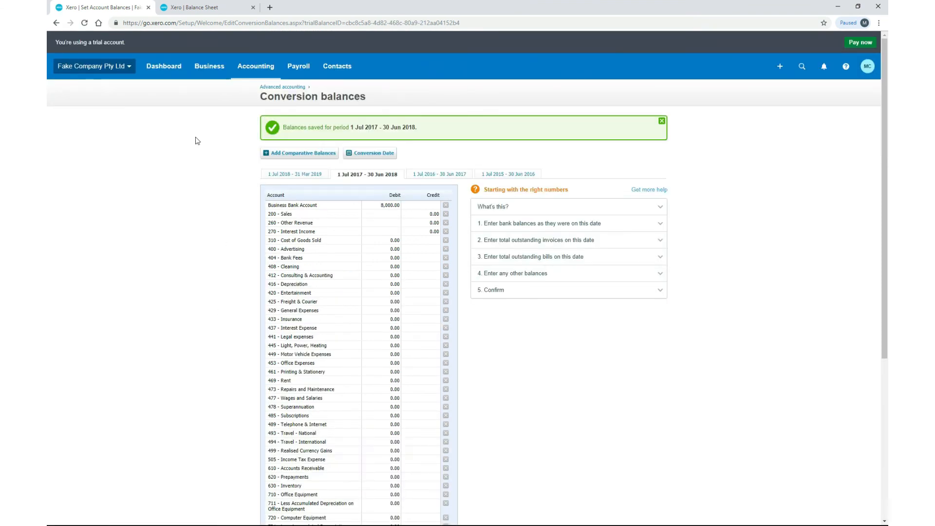
- Update the Balance Sheet and check its comparison column against the saved 1 Jul 2017 - 30 Jun 2018 balances
{"action": "left_click", "coordinate": [213, 9]}
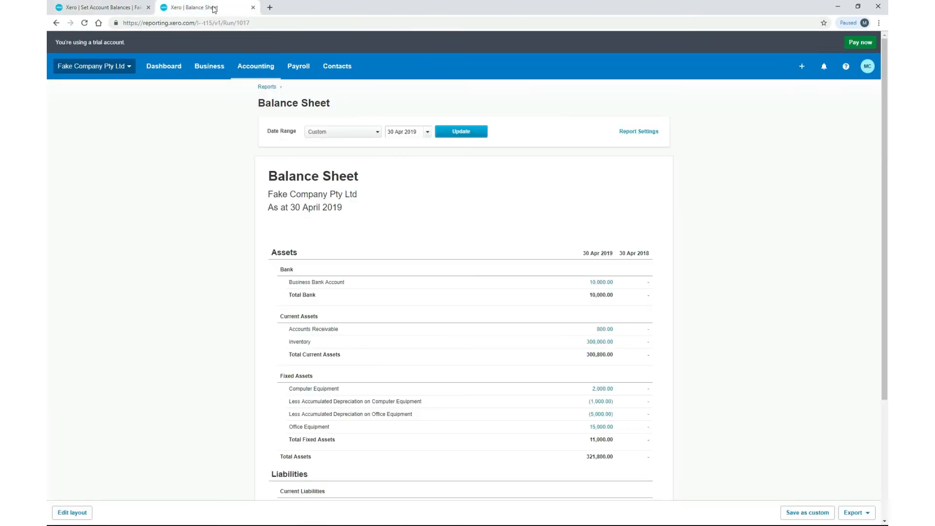
{"action": "left_click", "coordinate": [469, 134]}
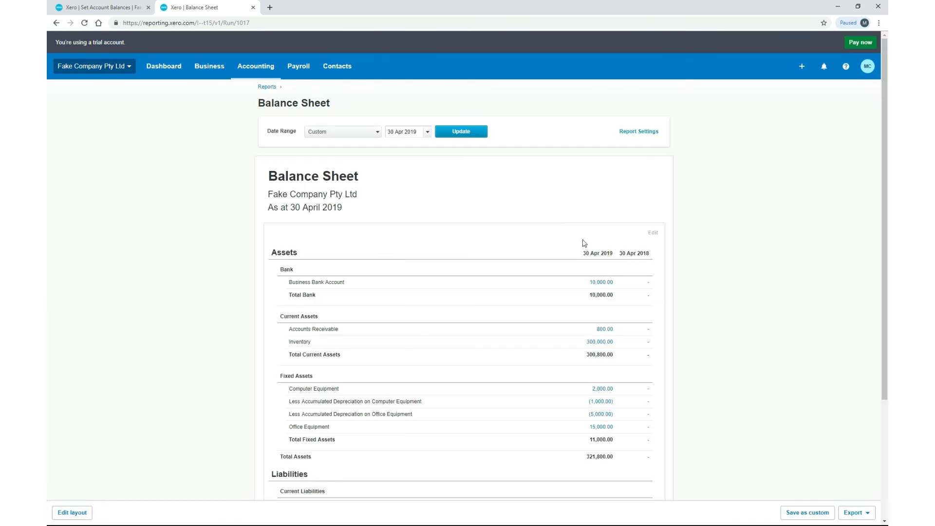
{"action": "left_click", "coordinate": [132, 6]}
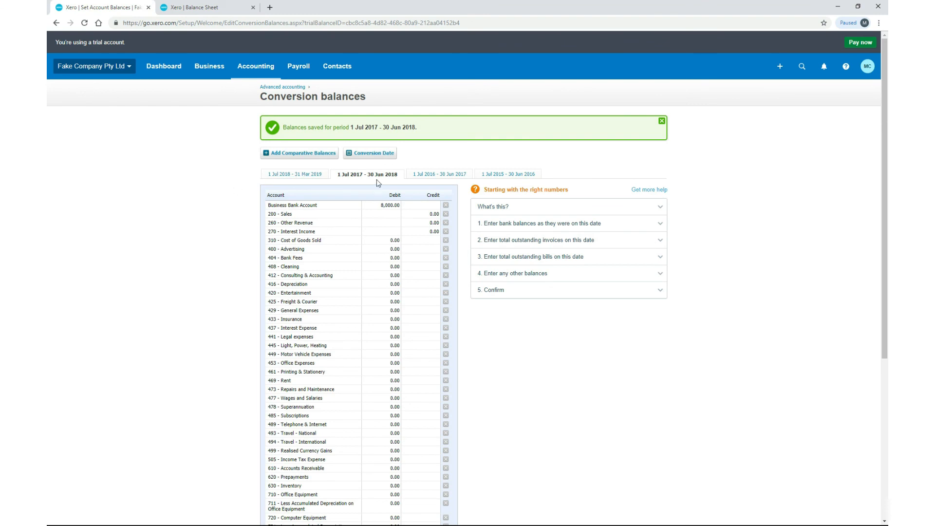
{"action": "left_click", "coordinate": [215, 7]}
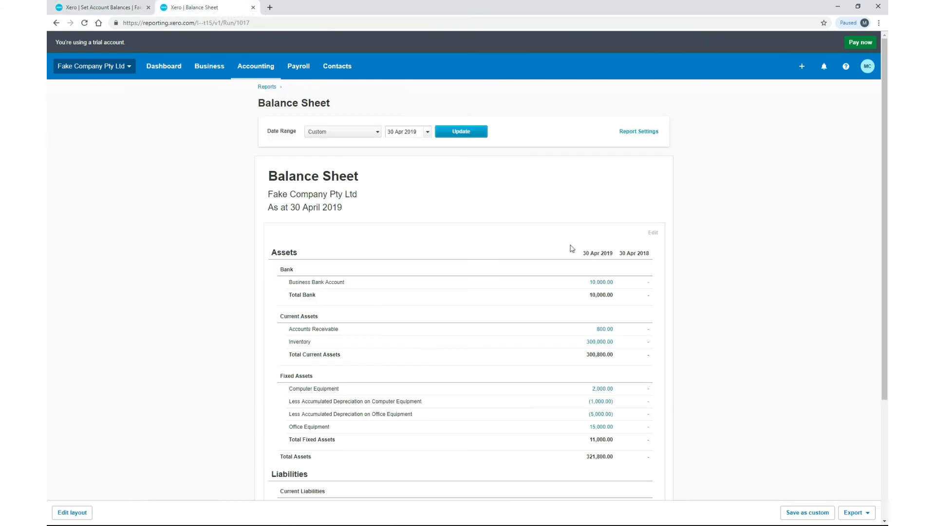
- Set the Balance Sheet date to 30 Jun 2019 and update the report
{"action": "left_click", "coordinate": [427, 132]}
{"action": "left_click", "coordinate": [522, 147]}
{"action": "left_click", "coordinate": [522, 147]}
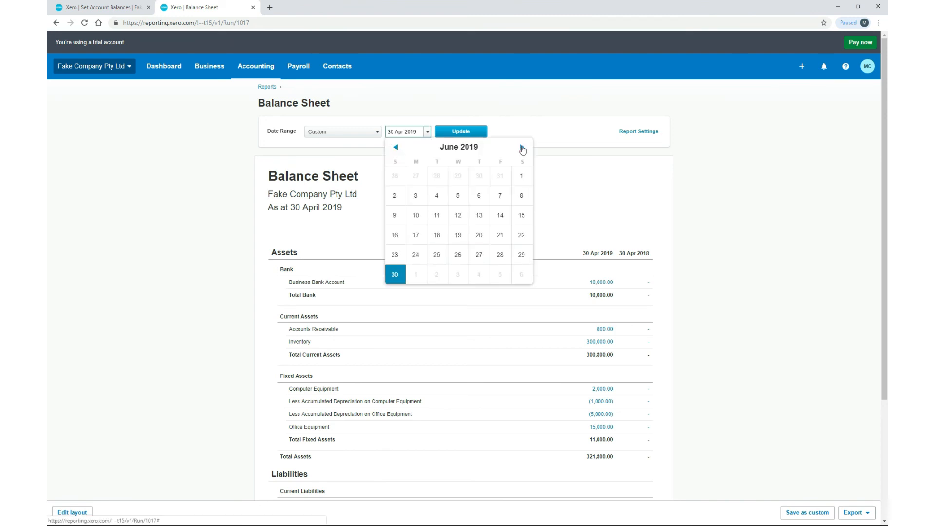
{"action": "left_click", "coordinate": [395, 275]}
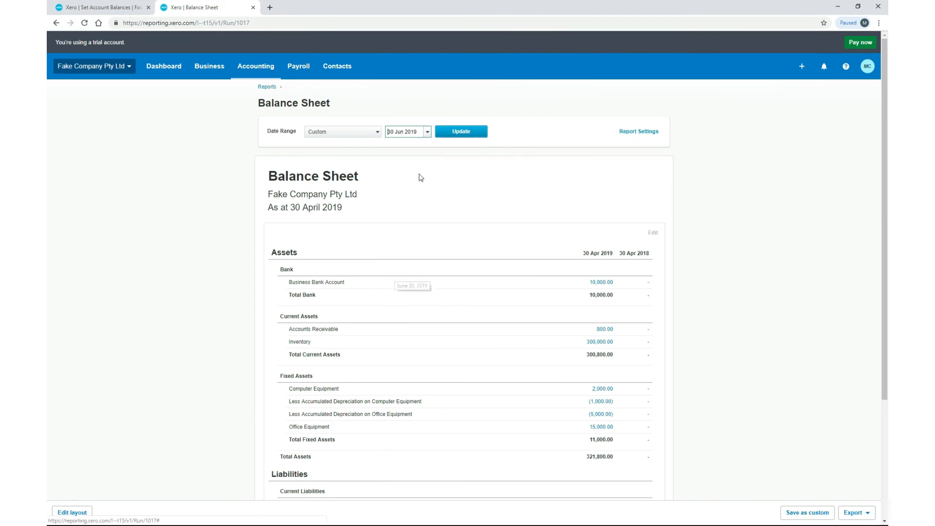
{"action": "left_click", "coordinate": [458, 136]}
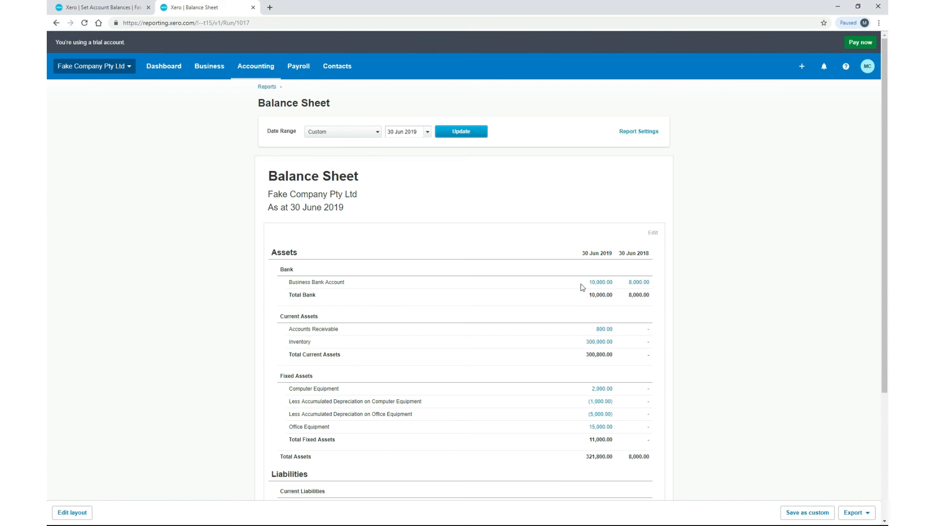
- Enter a Business Bank Account debit balance of 5,000.00 for the conversion balances period 1 Jul 2016 - 30 Jun 2017 and save the balances
{"action": "left_click", "coordinate": [117, 7]}
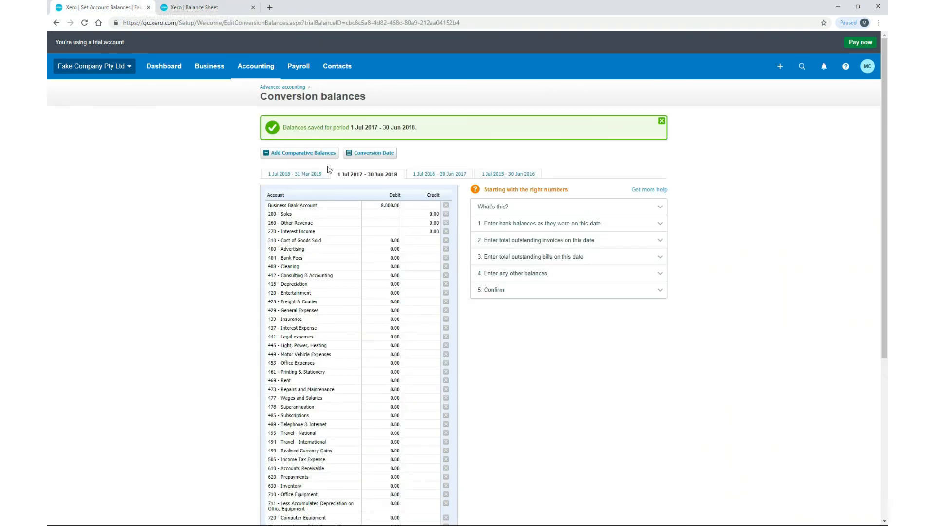
{"action": "left_click", "coordinate": [428, 178]}
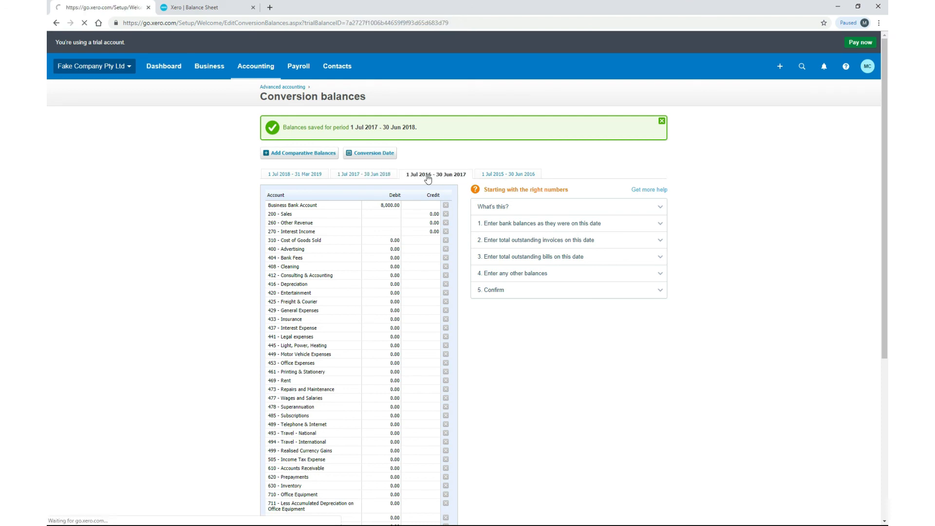
{"action": "left_click", "coordinate": [385, 189]}
{"action": "type", "text": "5000"}
{"action": "left_click", "coordinate": [463, 188]}
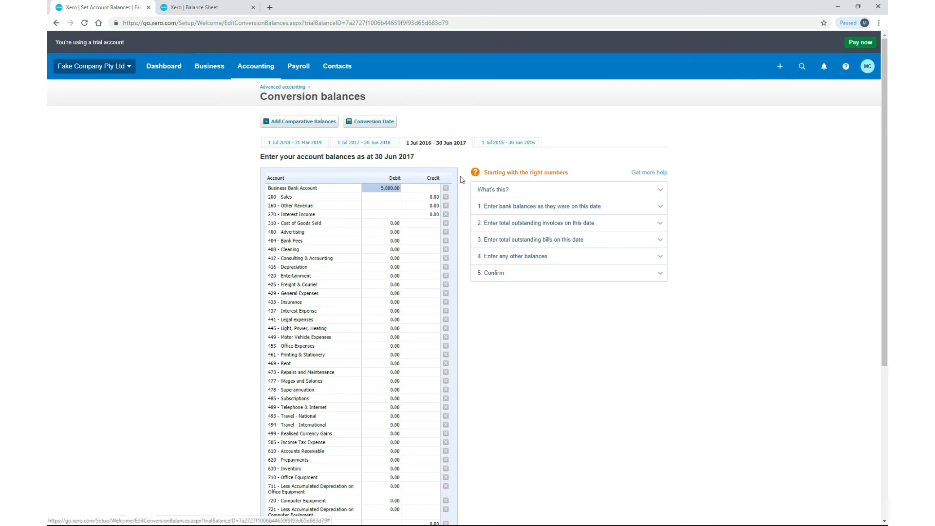
{"action": "scroll", "coordinate": [465, 220], "scroll_direction": "down", "scroll_amount": 5}
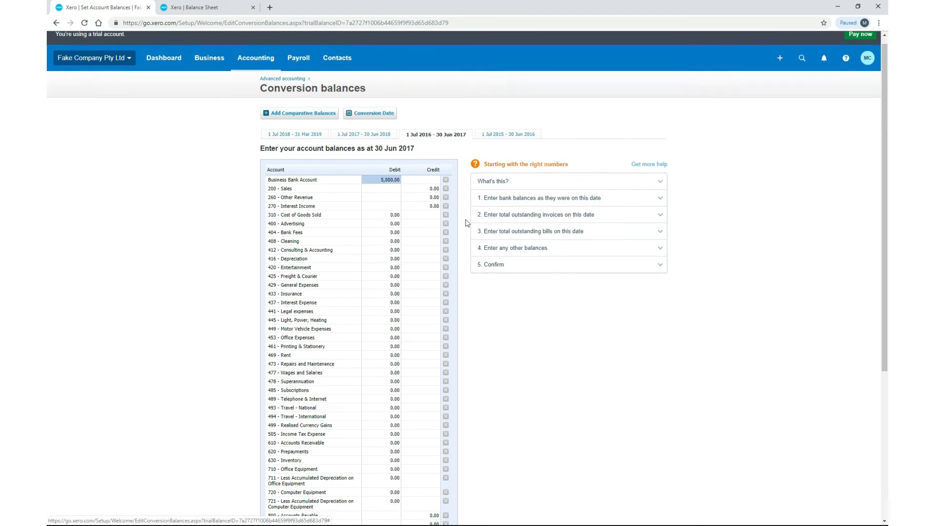
{"action": "left_click", "coordinate": [380, 488]}
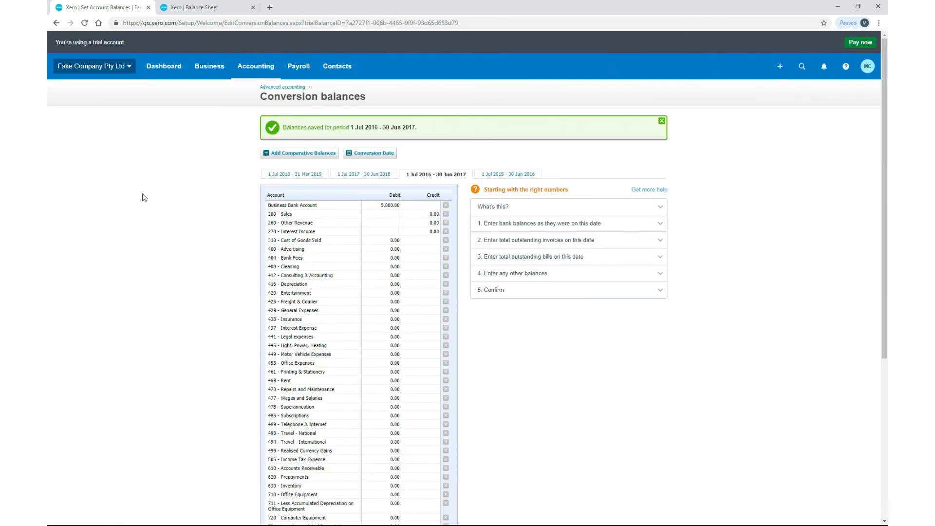
- Set the Balance Sheet to compare with 2 previous periods and update the report
{"action": "left_click", "coordinate": [215, 9]}
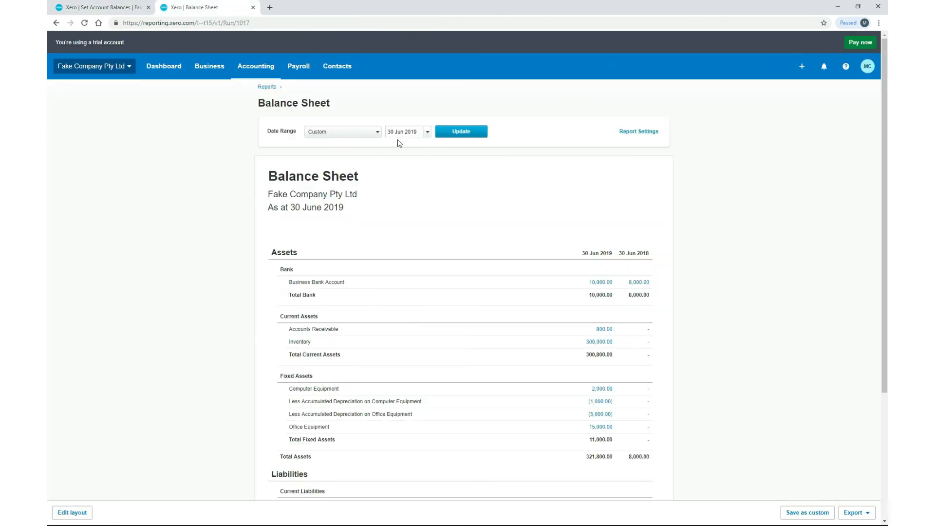
{"action": "left_click", "coordinate": [633, 132]}
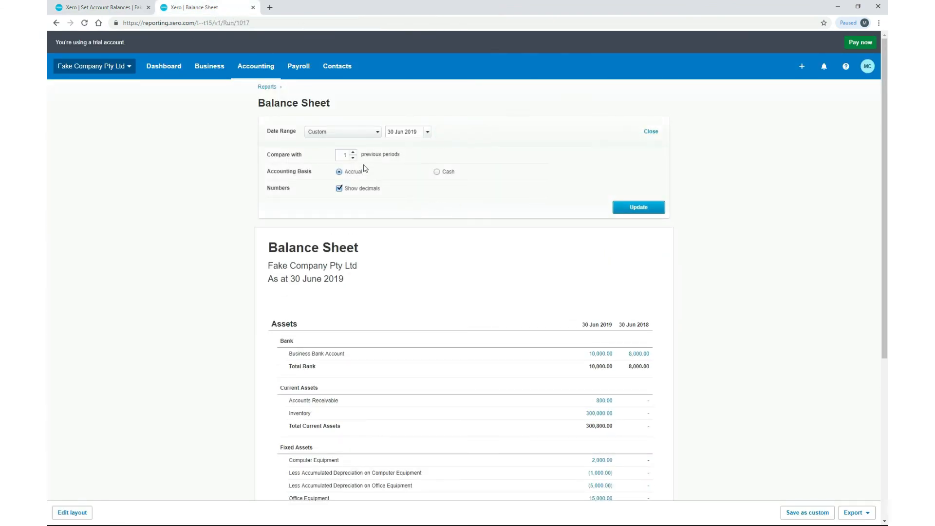
{"action": "left_click", "coordinate": [353, 152]}
{"action": "left_click", "coordinate": [633, 209]}
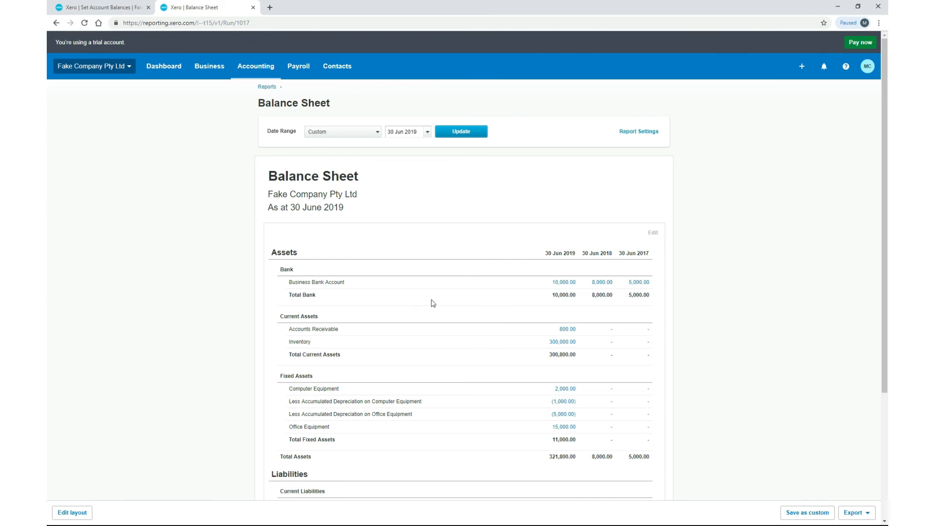
- Compare the 1 Jul 2016 - 30 Jun 2017 conversion balances with the Balance Sheet's 30 Jun 2017 column
{"action": "left_click", "coordinate": [108, 7]}
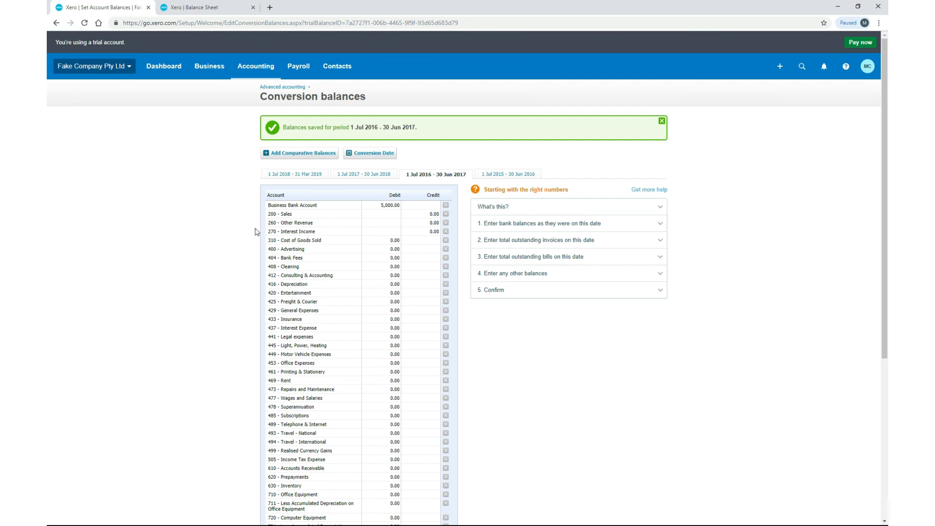
{"action": "left_click", "coordinate": [210, 7]}
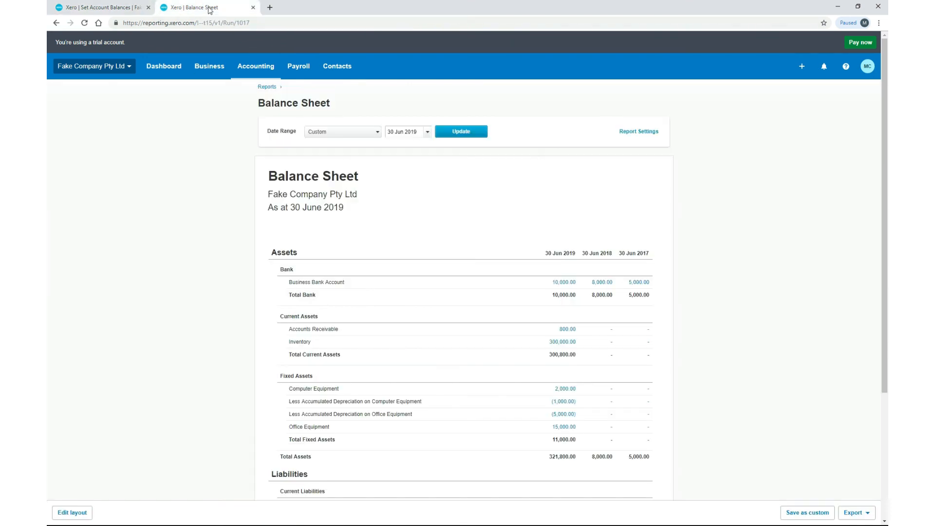
{"action": "left_click", "coordinate": [136, 4]}
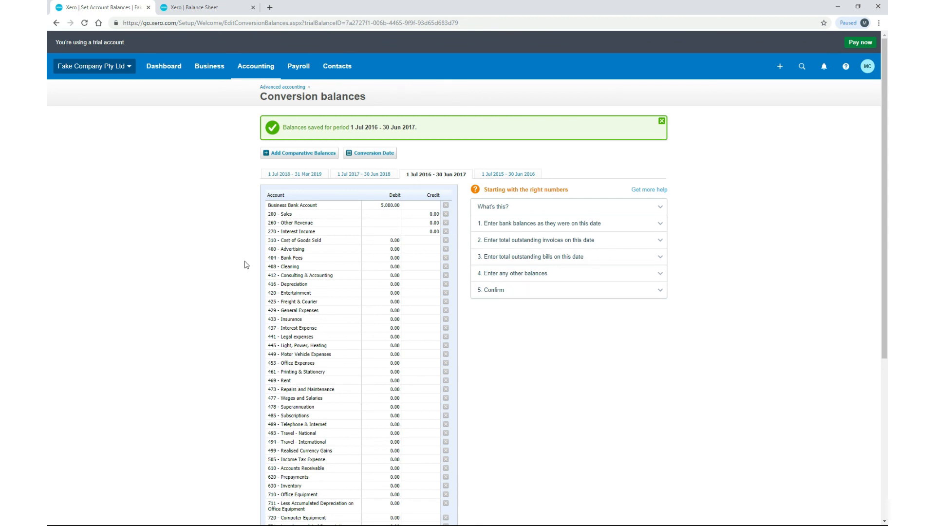
{"action": "left_click", "coordinate": [228, 8]}
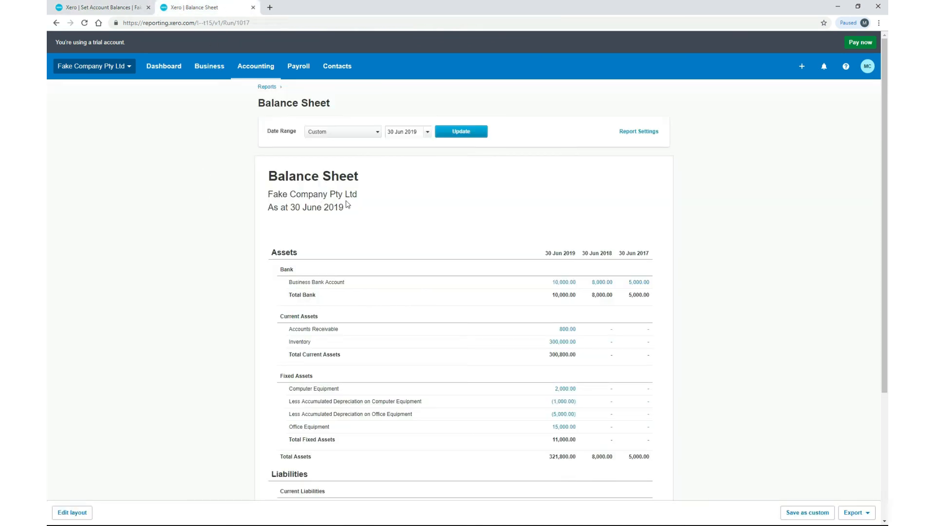